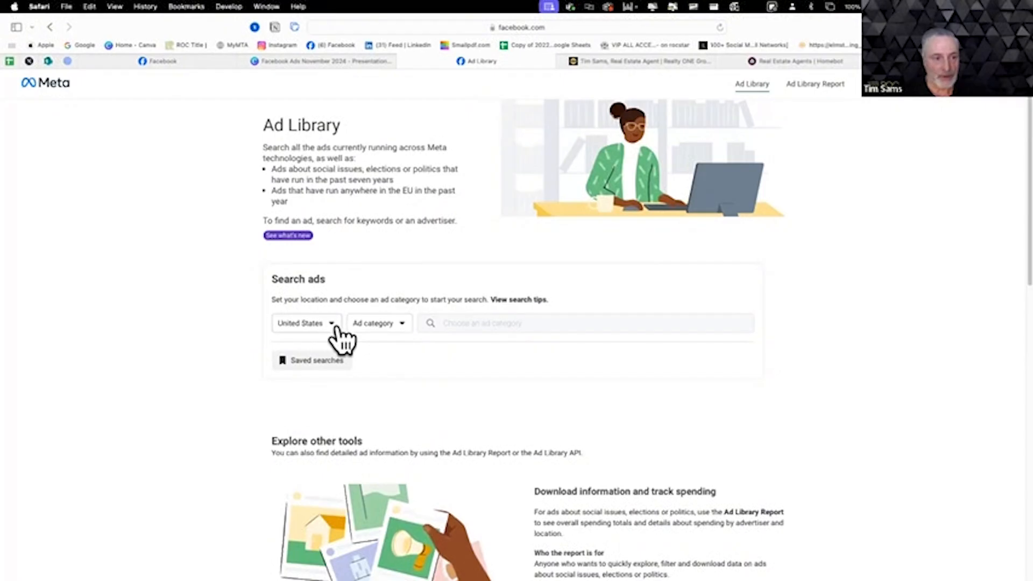
- Search the Ad Library for Housing ads in Las Vegas, Nevada, within the United States
{"action": "left_click", "coordinate": [401, 323]}
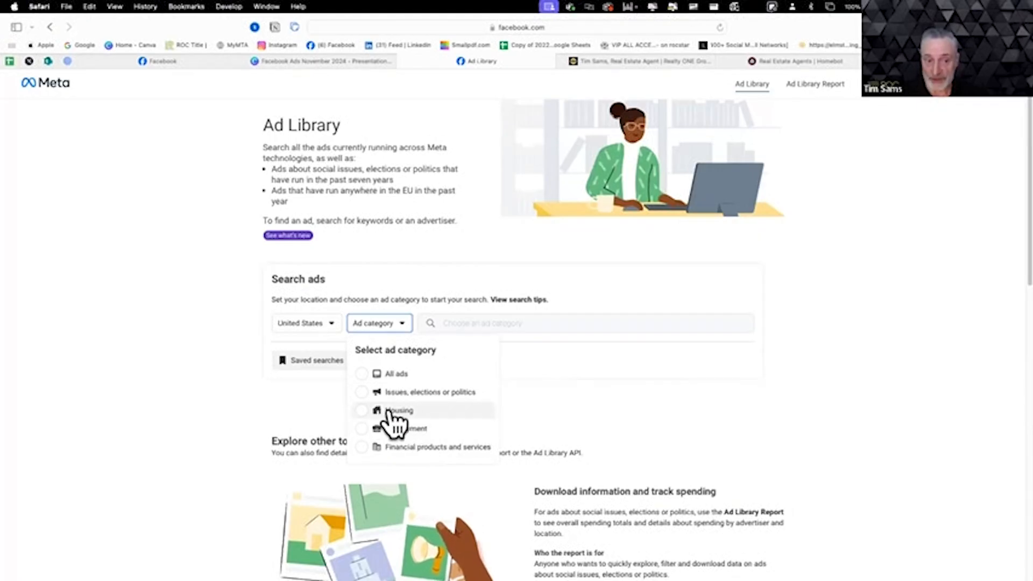
{"action": "left_click", "coordinate": [367, 413]}
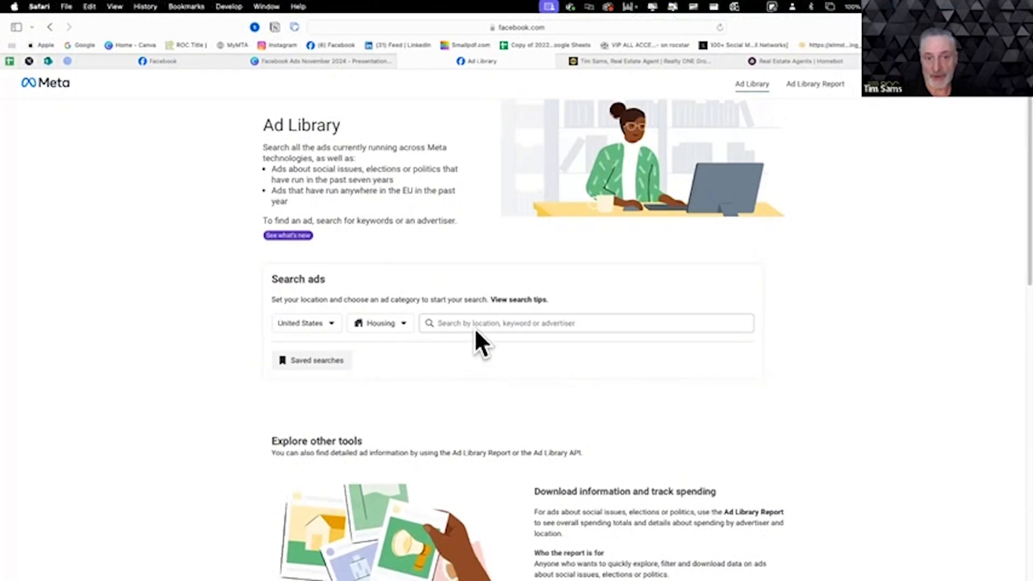
{"action": "left_click", "coordinate": [585, 325]}
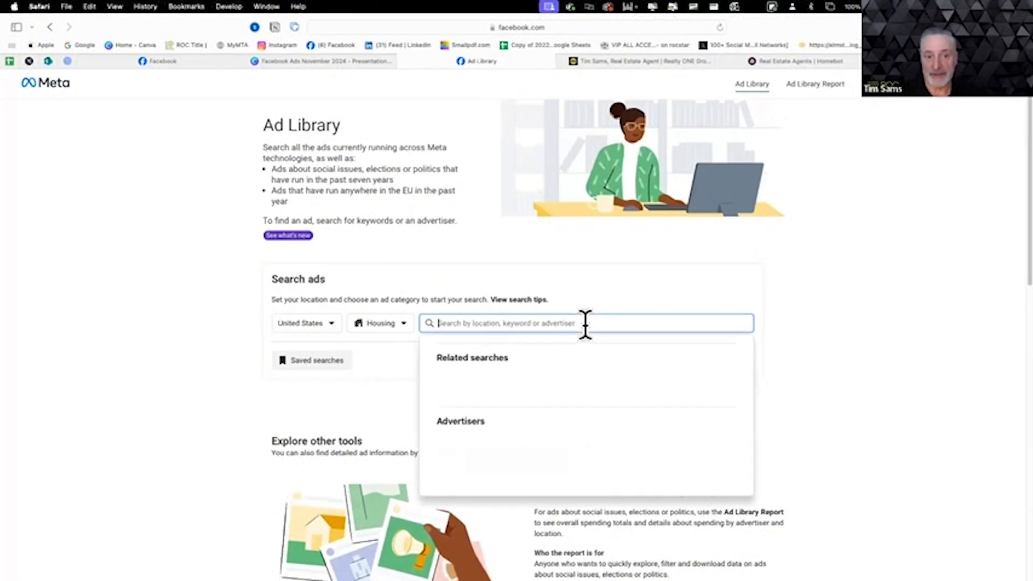
{"action": "left_click", "coordinate": [498, 371]}
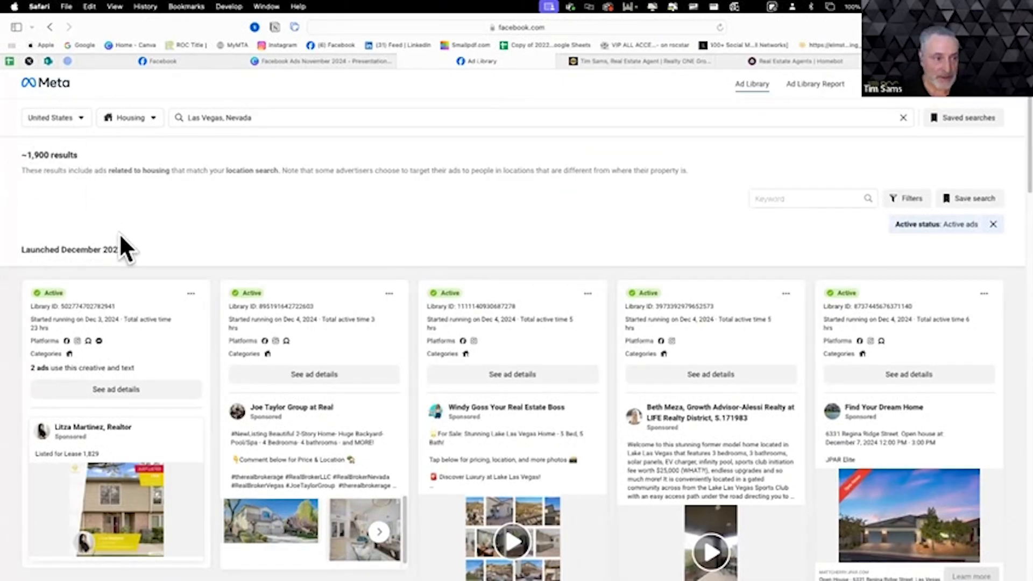
- Find the "Stunning Lake Las Vegas Home" photo-collage video ad in the results and play it full screen
{"action": "scroll", "coordinate": [121, 236], "scroll_direction": "down", "scroll_amount": 3}
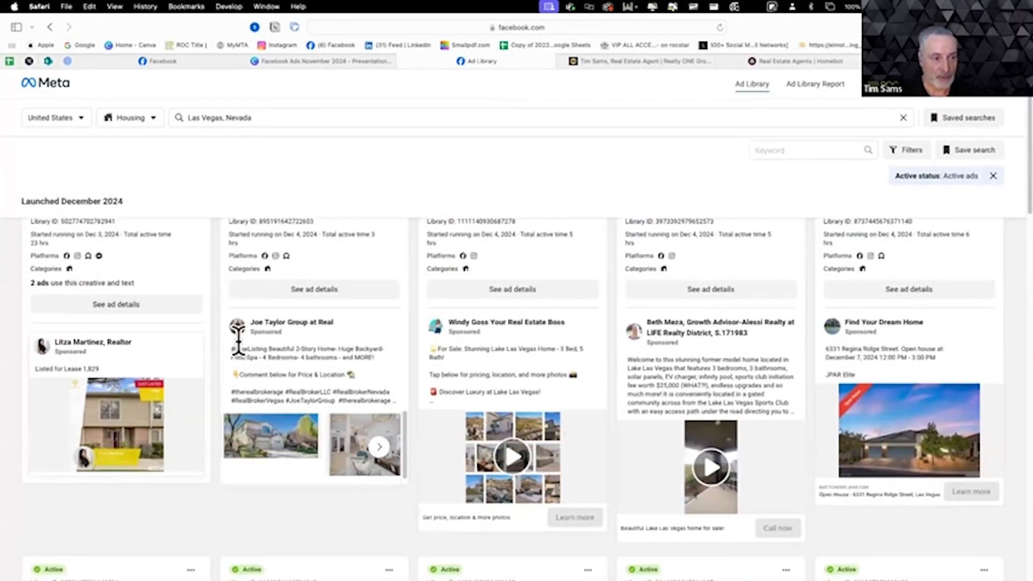
{"action": "scroll", "coordinate": [237, 338], "scroll_direction": "up", "scroll_amount": 2}
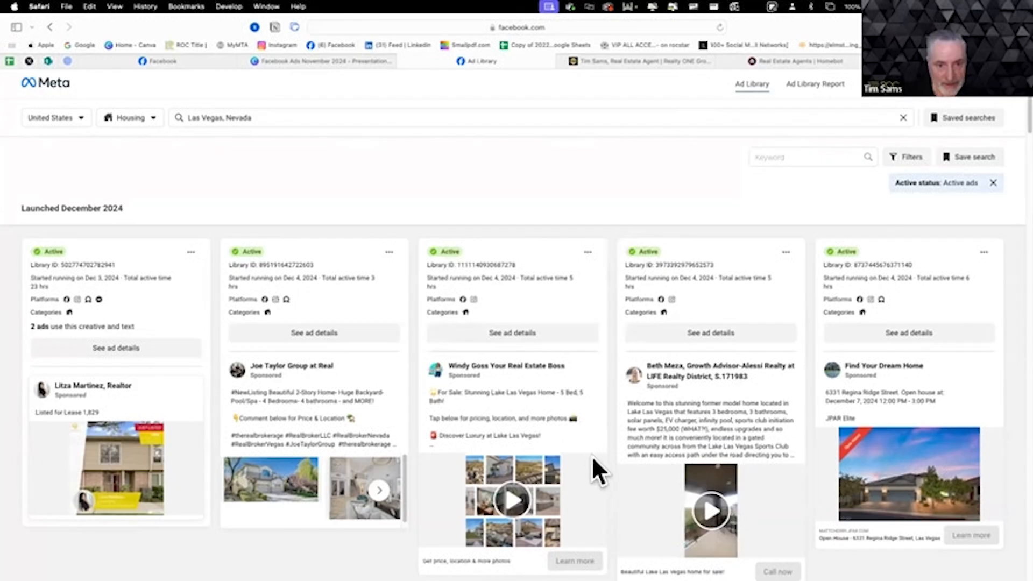
{"action": "scroll", "coordinate": [591, 453], "scroll_direction": "down", "scroll_amount": 2}
{"action": "scroll", "coordinate": [592, 457], "scroll_direction": "down", "scroll_amount": 1}
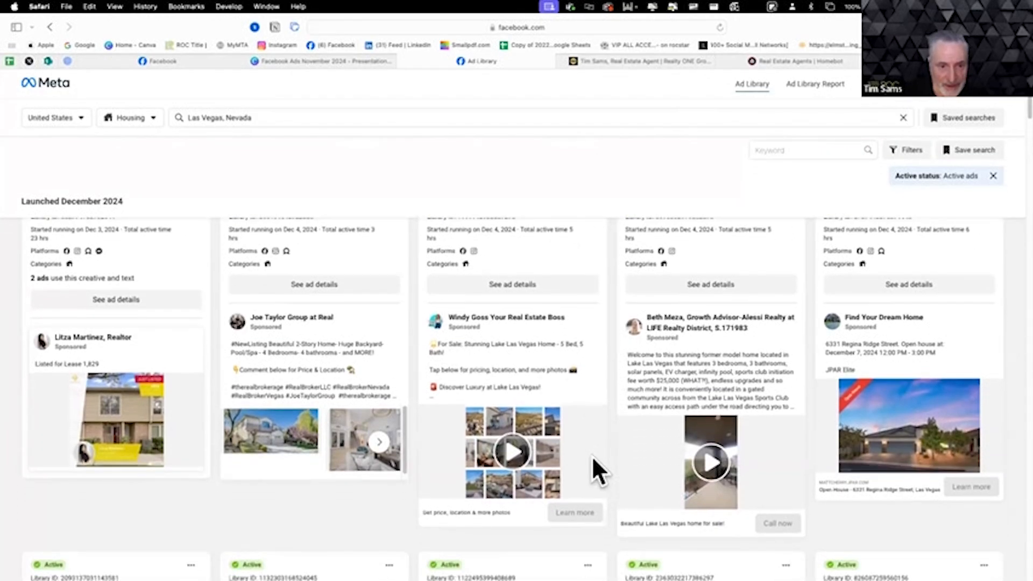
{"action": "left_click", "coordinate": [512, 450]}
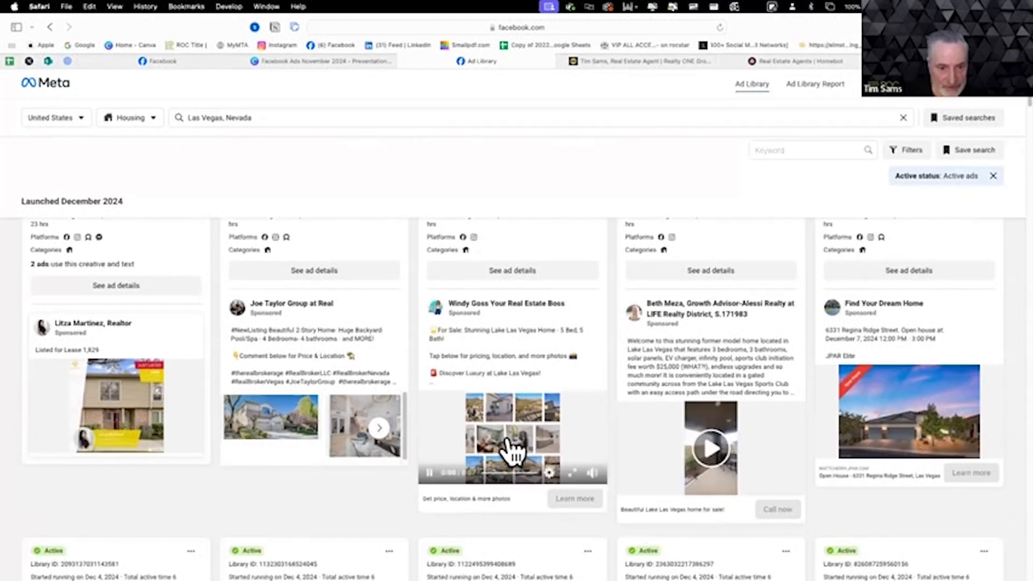
{"action": "left_click", "coordinate": [573, 472]}
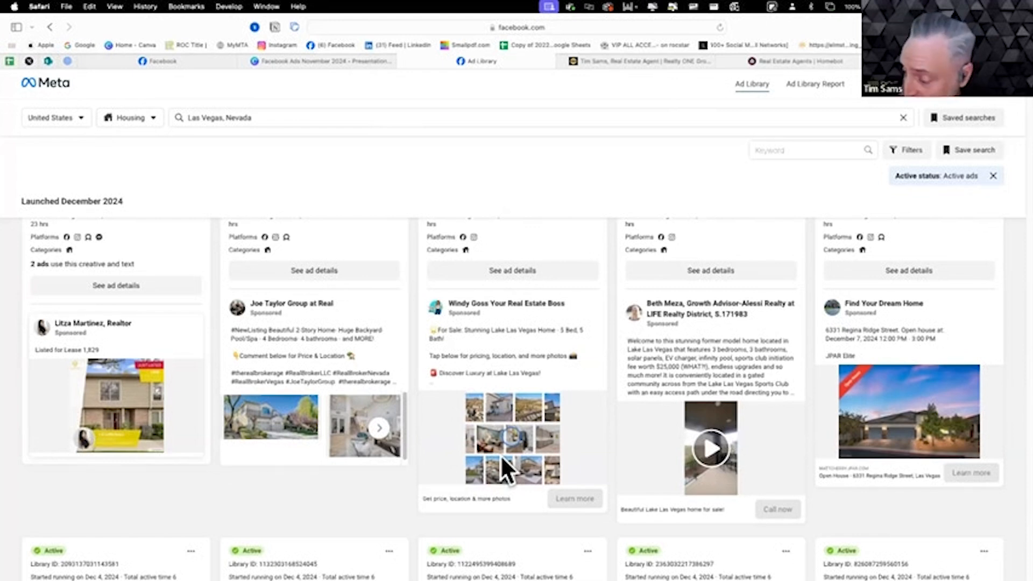
- Play the "Beautiful Lake Las Vegas home for sale!" video ad full screen, exit full screen and pause it
{"action": "mouse_move", "coordinate": [487, 461]}
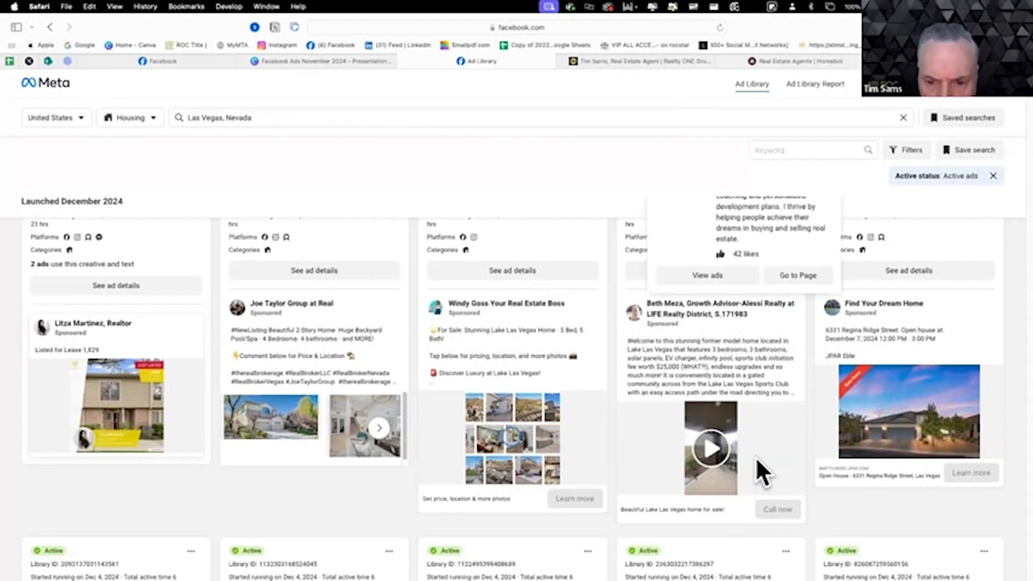
{"action": "left_click", "coordinate": [719, 445]}
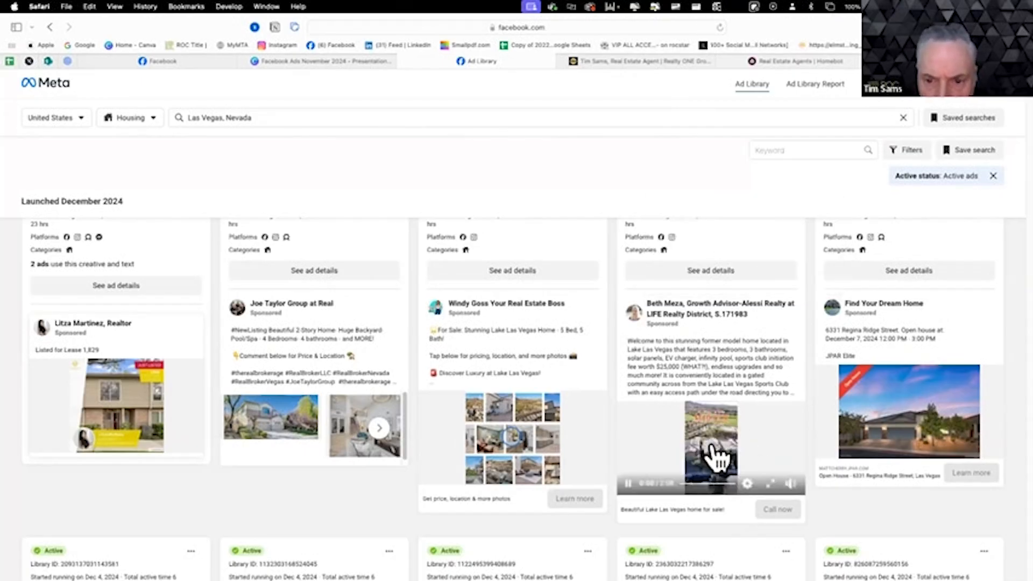
{"action": "left_click", "coordinate": [770, 483]}
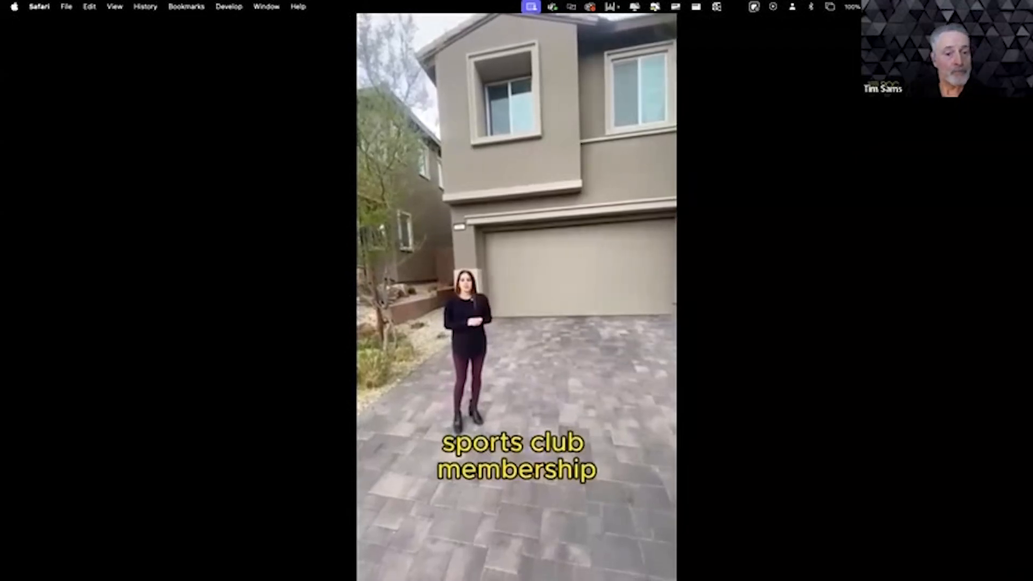
{"action": "mouse_move", "coordinate": [680, 496]}
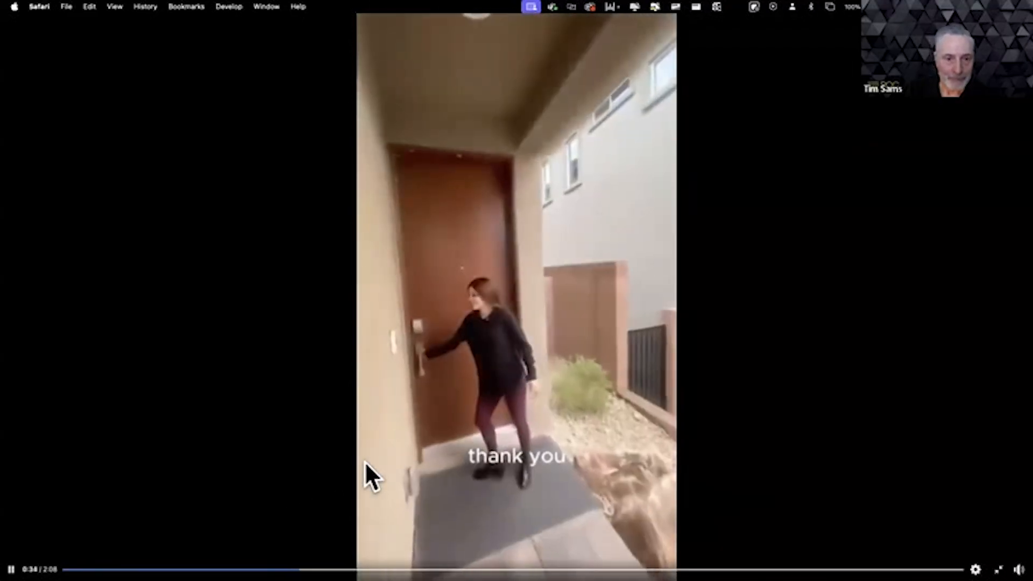
{"action": "key", "text": "Escape"}
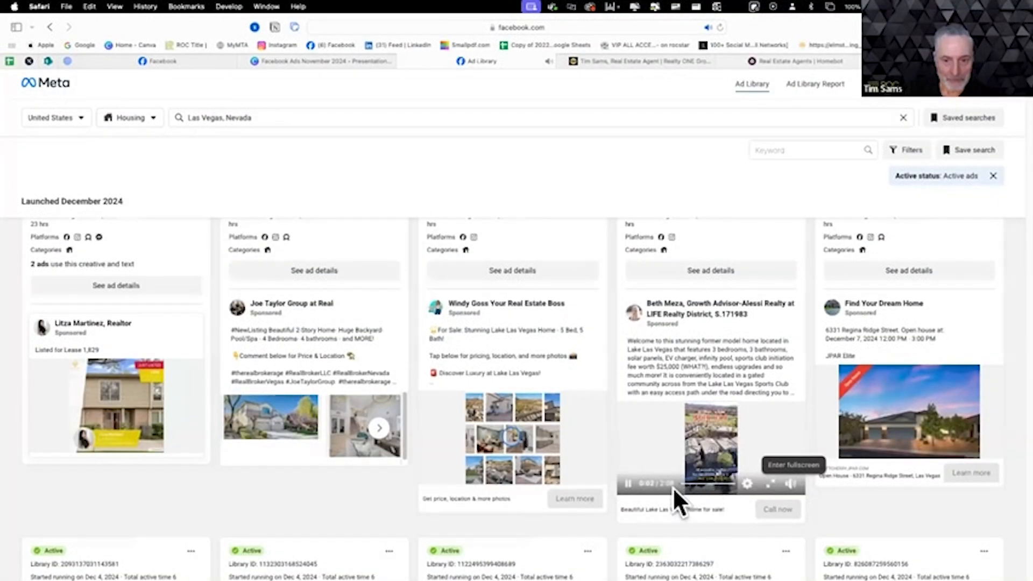
{"action": "left_click", "coordinate": [628, 483]}
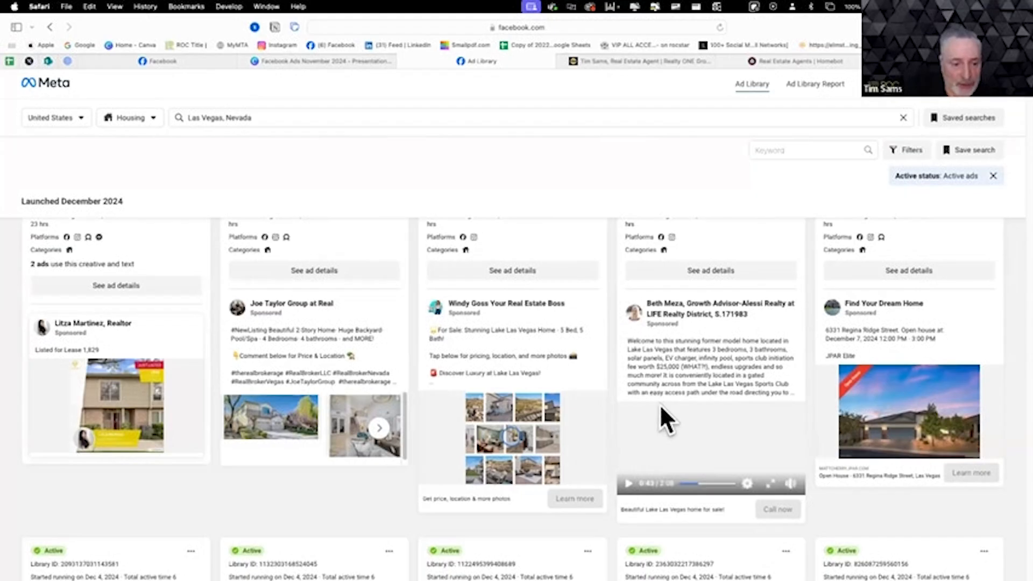
- Look through the Las Vegas housing ads, comparing the formats, copy and media used by the advertisers
{"action": "scroll", "coordinate": [730, 466], "scroll_direction": "down", "scroll_amount": 5}
{"action": "scroll", "coordinate": [730, 466], "scroll_direction": "down", "scroll_amount": 2}
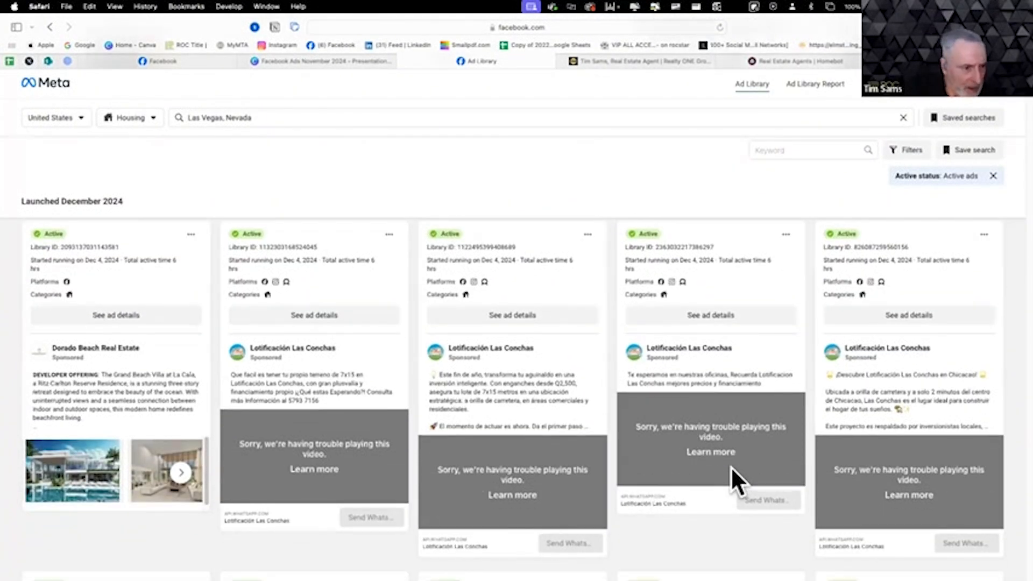
{"action": "scroll", "coordinate": [731, 467], "scroll_direction": "down", "scroll_amount": 1}
{"action": "scroll", "coordinate": [731, 467], "scroll_direction": "up", "scroll_amount": 3}
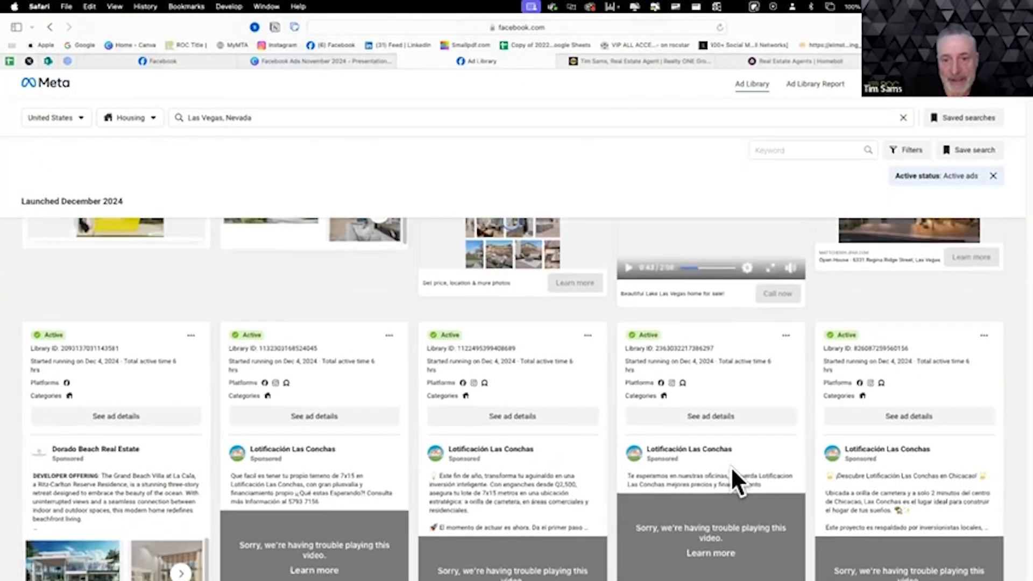
{"action": "scroll", "coordinate": [730, 467], "scroll_direction": "up", "scroll_amount": 5}
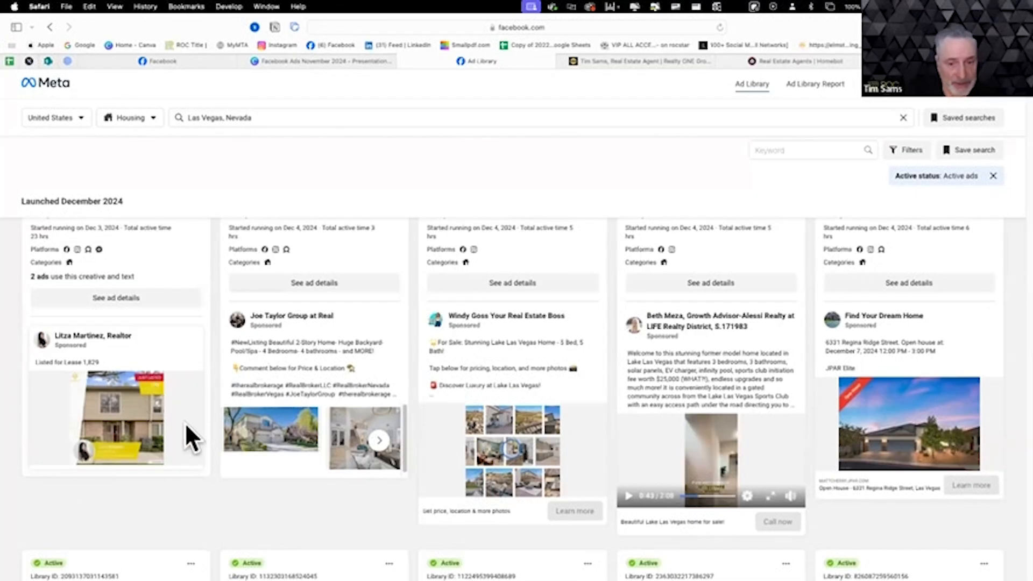
{"action": "scroll", "coordinate": [155, 436], "scroll_direction": "down", "scroll_amount": 4}
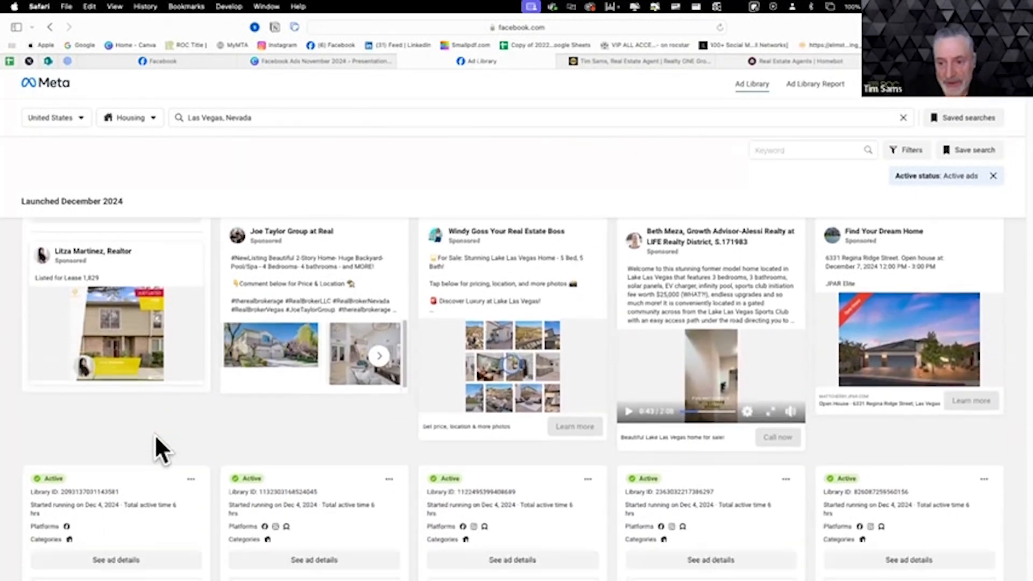
{"action": "scroll", "coordinate": [155, 435], "scroll_direction": "down", "scroll_amount": 7}
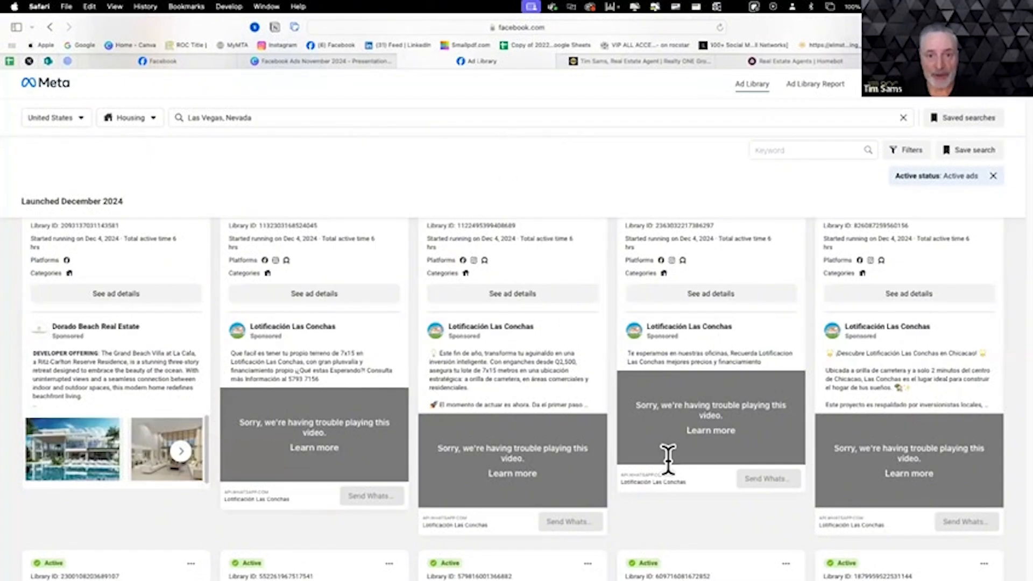
{"action": "scroll", "coordinate": [667, 459], "scroll_direction": "up", "scroll_amount": 5}
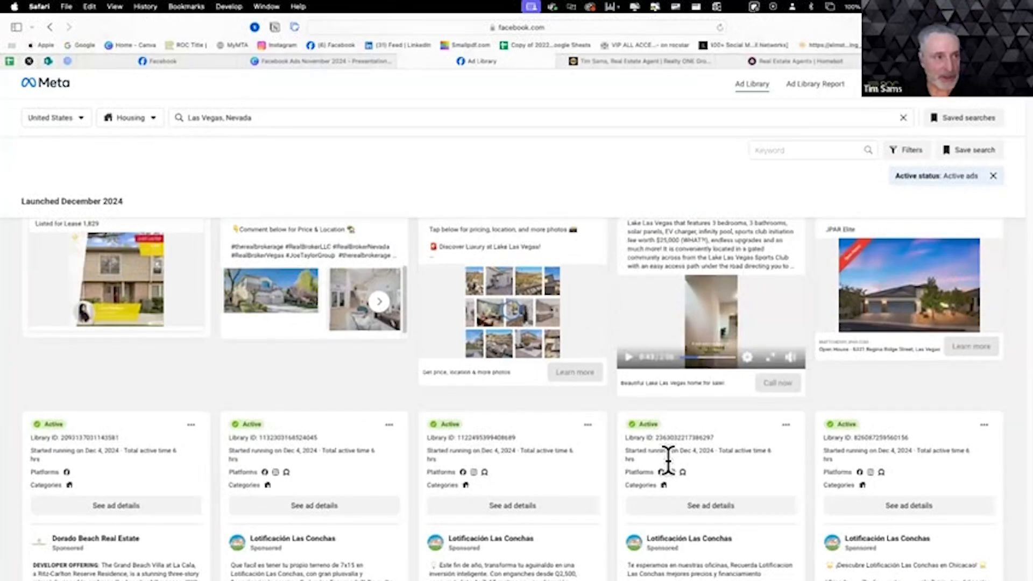
{"action": "scroll", "coordinate": [667, 459], "scroll_direction": "up", "scroll_amount": 4}
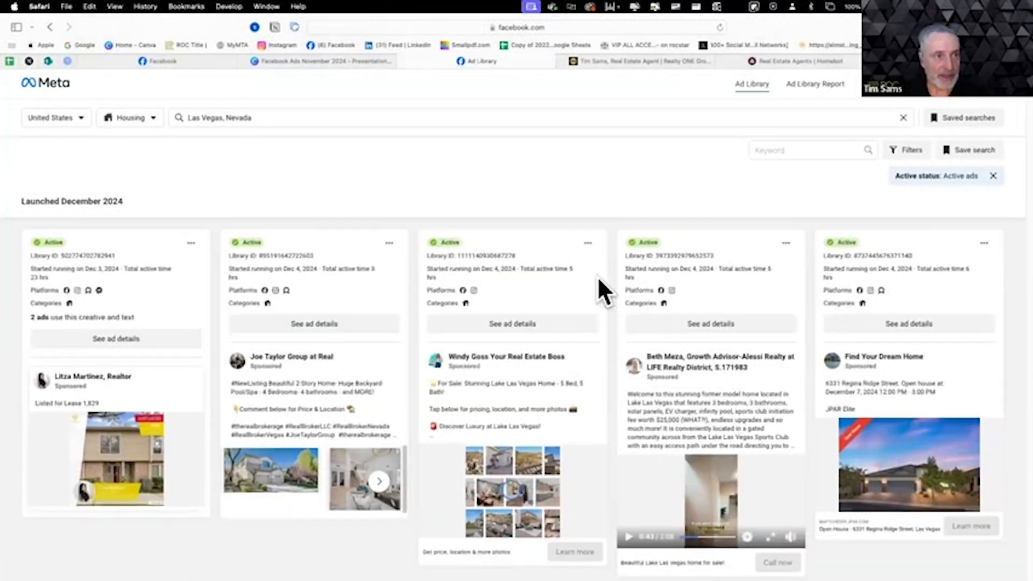
- Switch to Facebook, open the ROC Title business page and start creating a new ad from it
{"action": "left_click", "coordinate": [172, 63]}
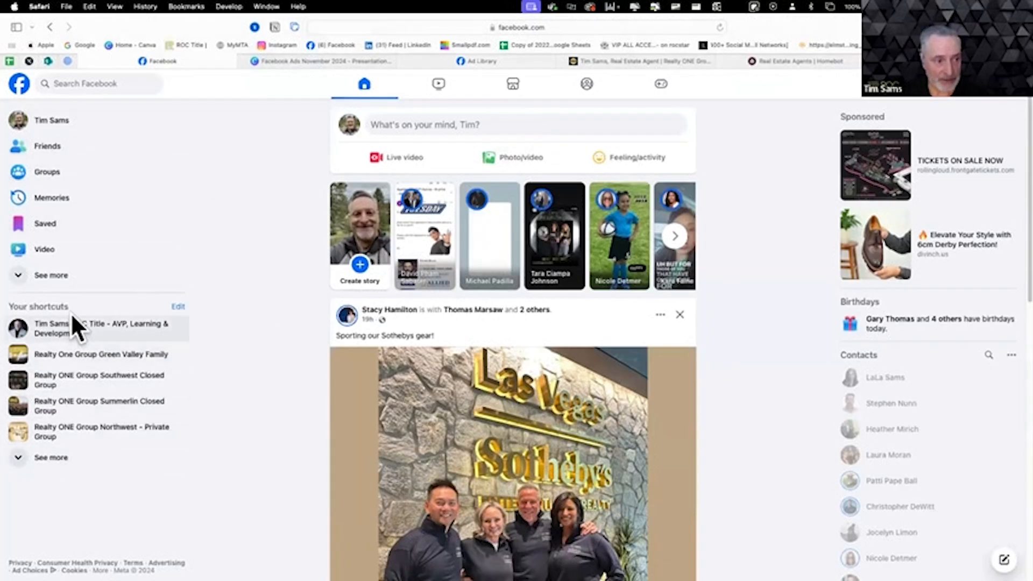
{"action": "left_click", "coordinate": [72, 345]}
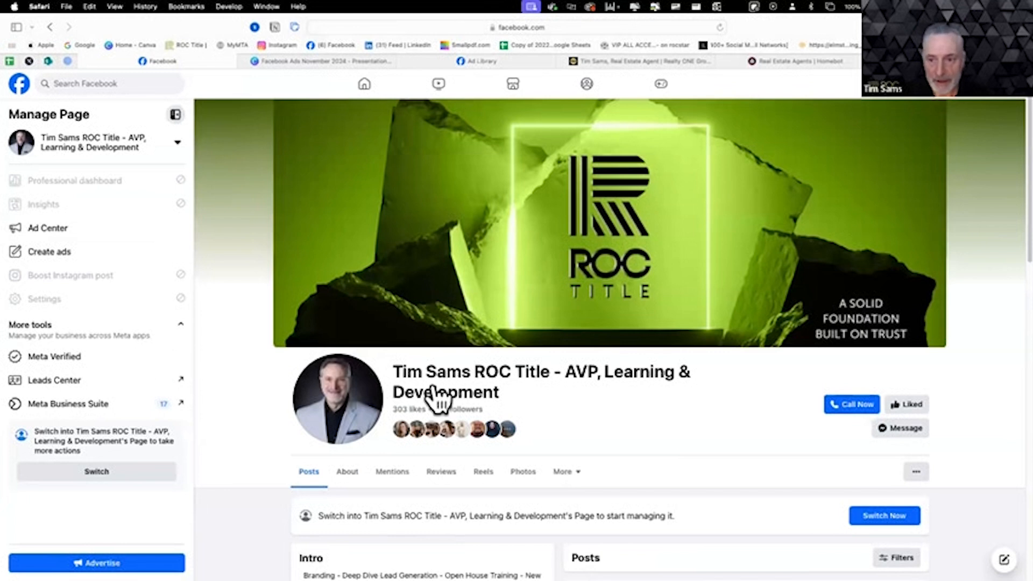
{"action": "scroll", "coordinate": [646, 411], "scroll_direction": "down", "scroll_amount": 3}
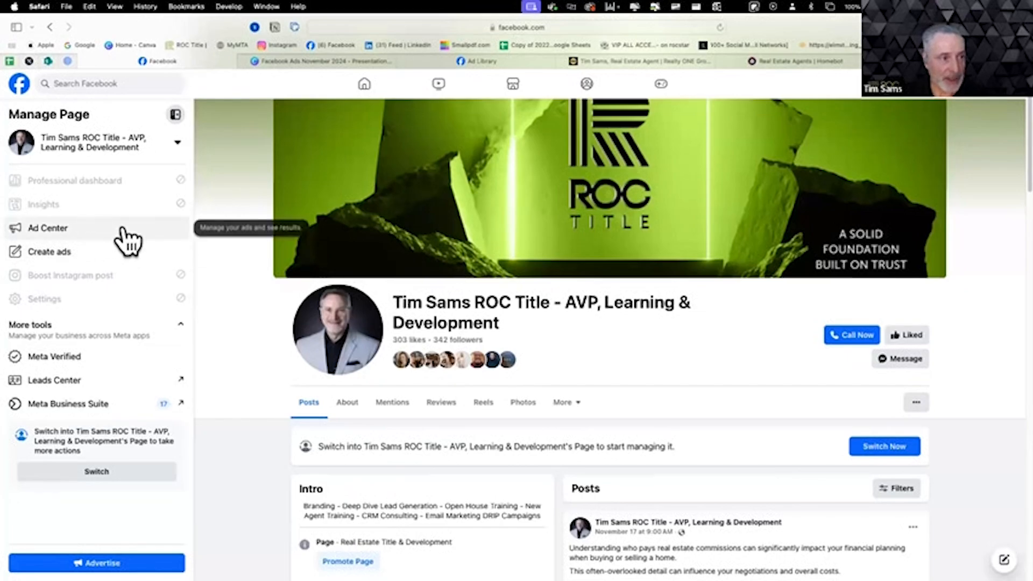
{"action": "left_click", "coordinate": [69, 259]}
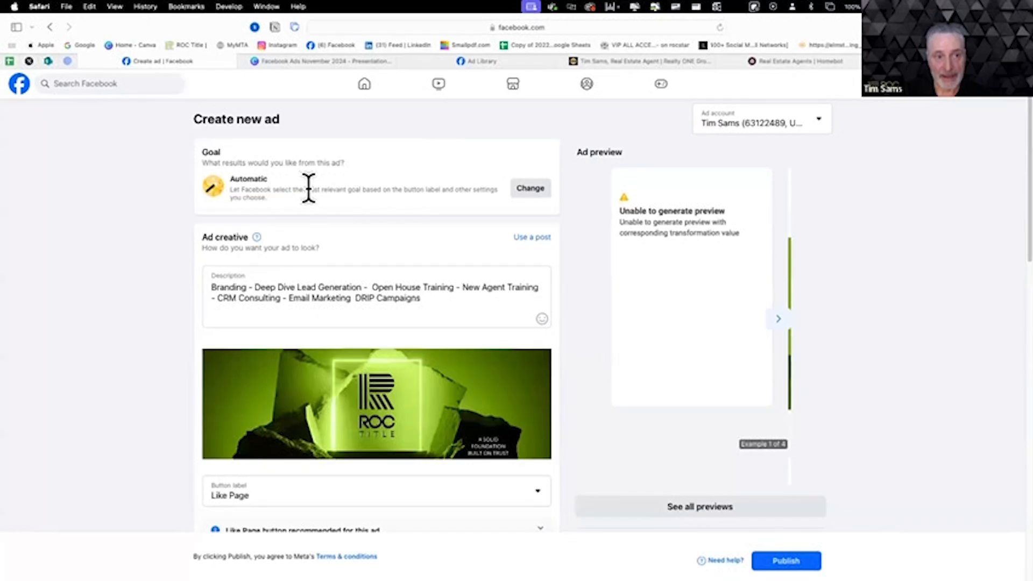
- Set the ad's goal to "Get more website visitors" and save it
{"action": "left_click", "coordinate": [530, 189]}
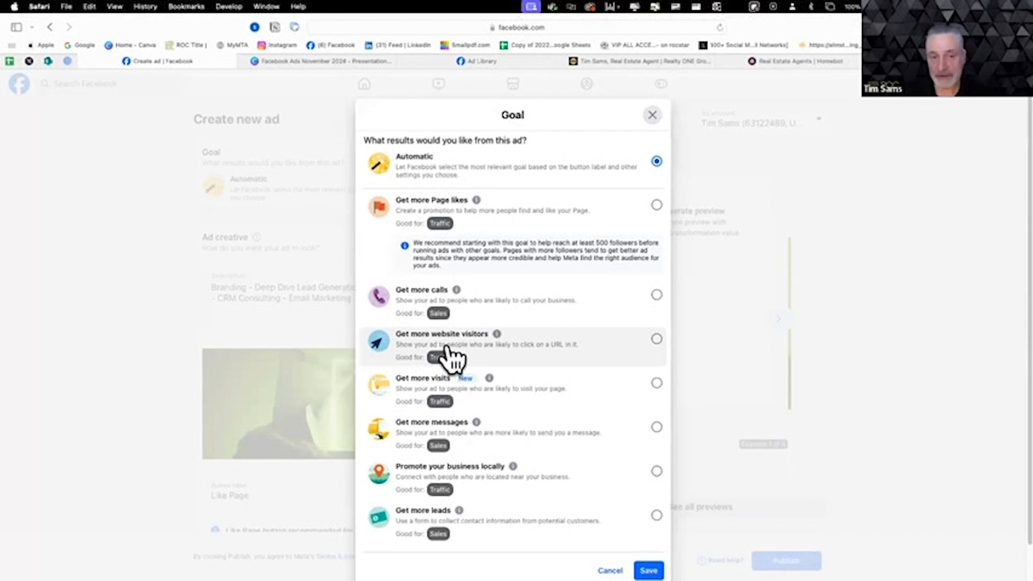
{"action": "left_click", "coordinate": [657, 339]}
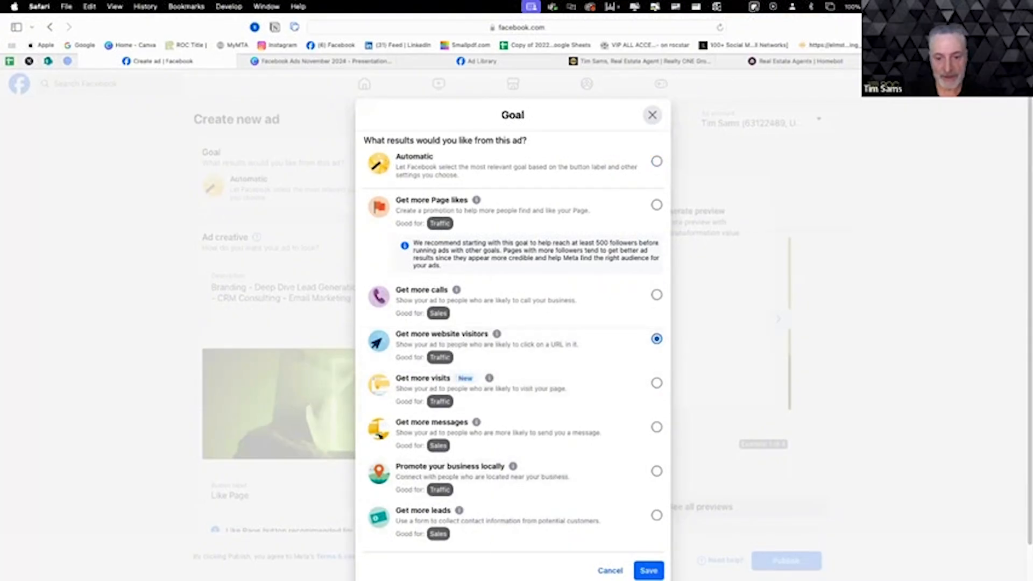
{"action": "left_click", "coordinate": [648, 570]}
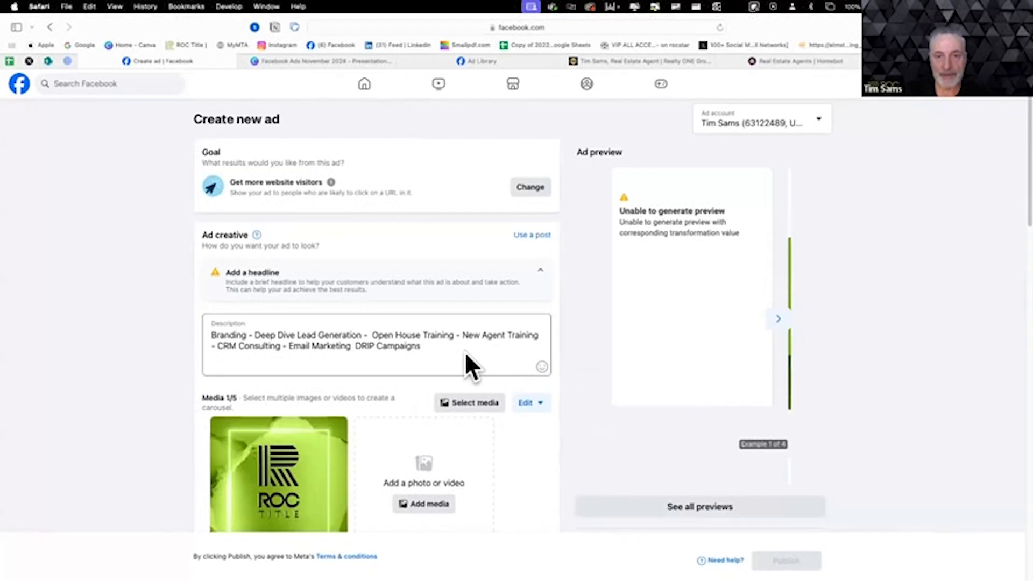
- Review the ad's description, media, headline, button label and website URL fields, and view the Homebot site's landing page
{"action": "scroll", "coordinate": [466, 355], "scroll_direction": "down", "scroll_amount": 3}
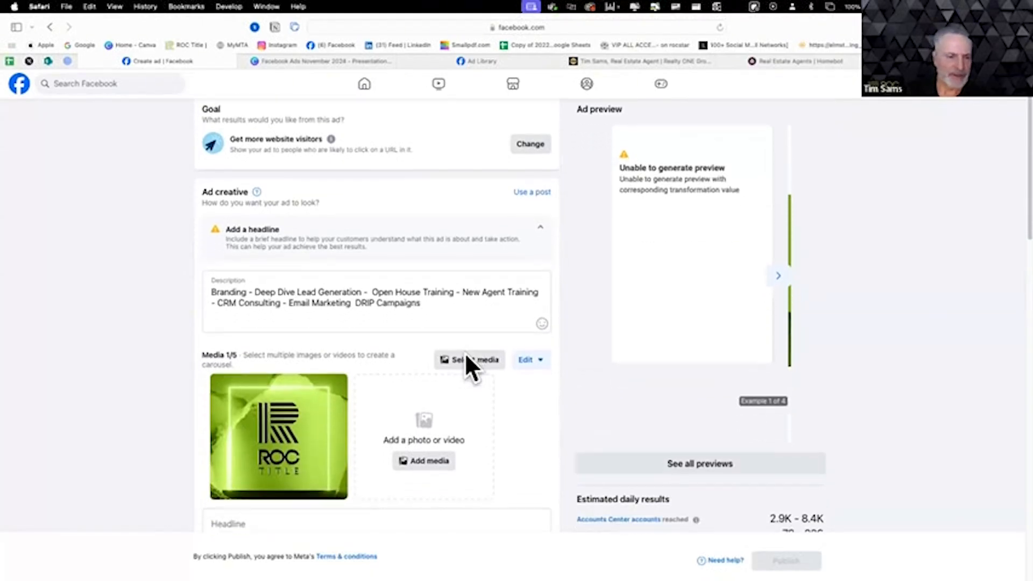
{"action": "scroll", "coordinate": [464, 353], "scroll_direction": "down", "scroll_amount": 5}
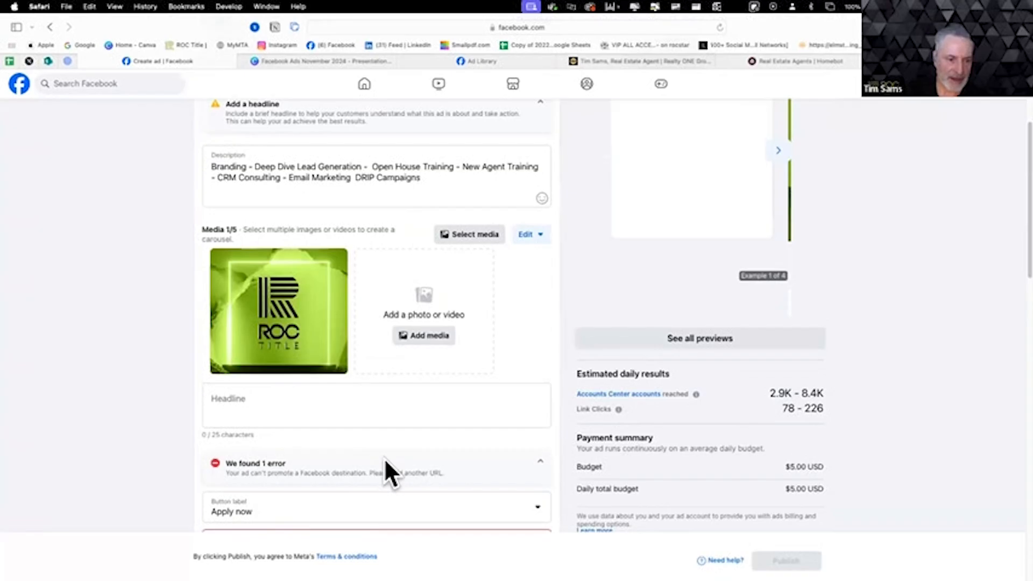
{"action": "scroll", "coordinate": [384, 457], "scroll_direction": "down", "scroll_amount": 2}
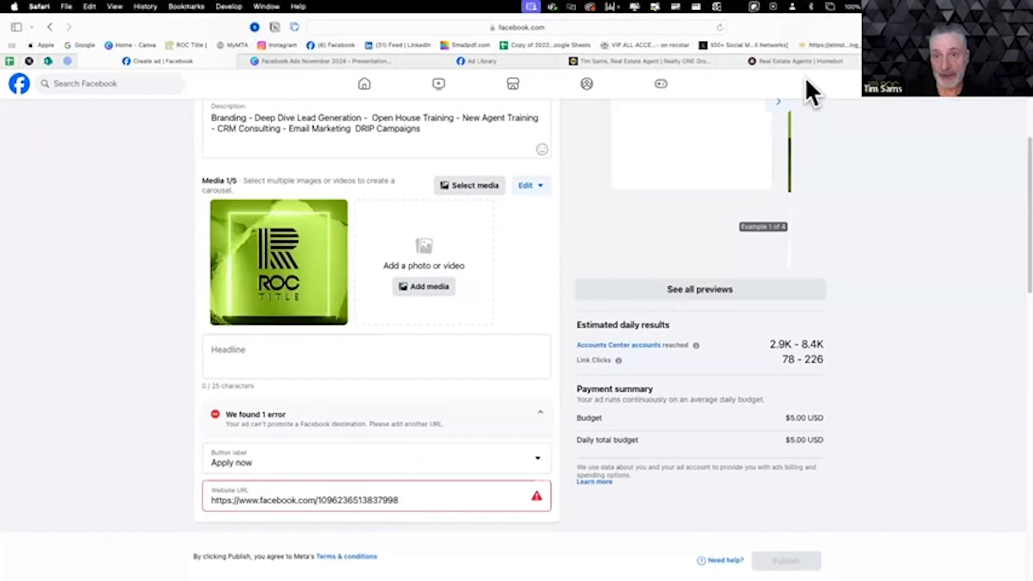
{"action": "left_click", "coordinate": [798, 63]}
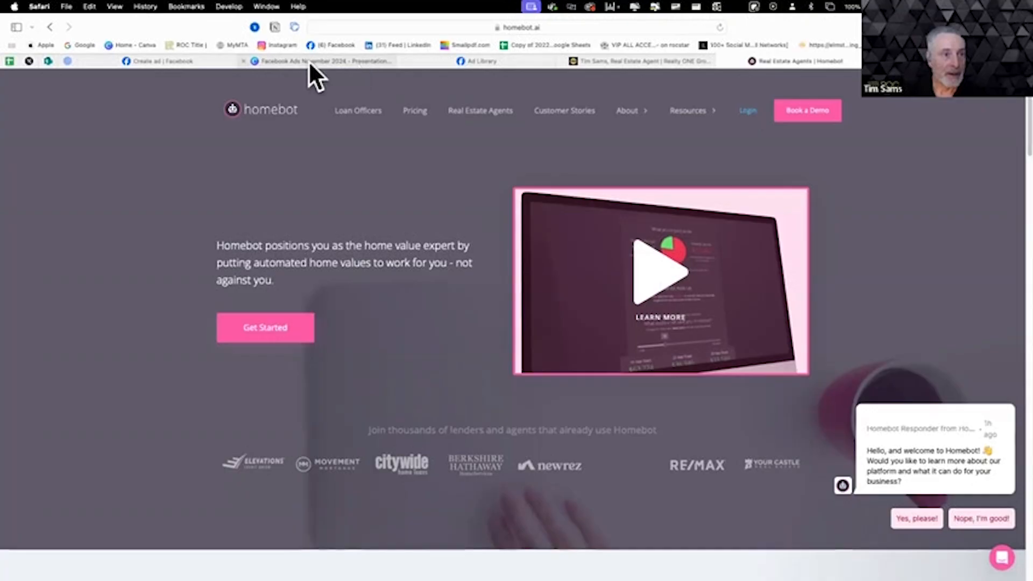
{"action": "left_click", "coordinate": [183, 61]}
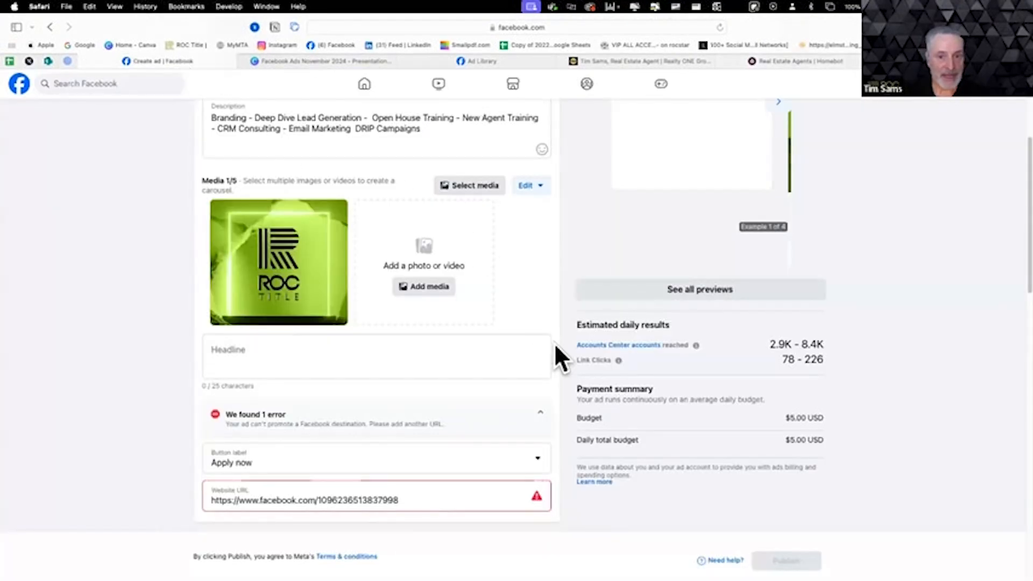
{"action": "scroll", "coordinate": [595, 392], "scroll_direction": "up", "scroll_amount": 3}
{"action": "scroll", "coordinate": [594, 401], "scroll_direction": "up", "scroll_amount": 3}
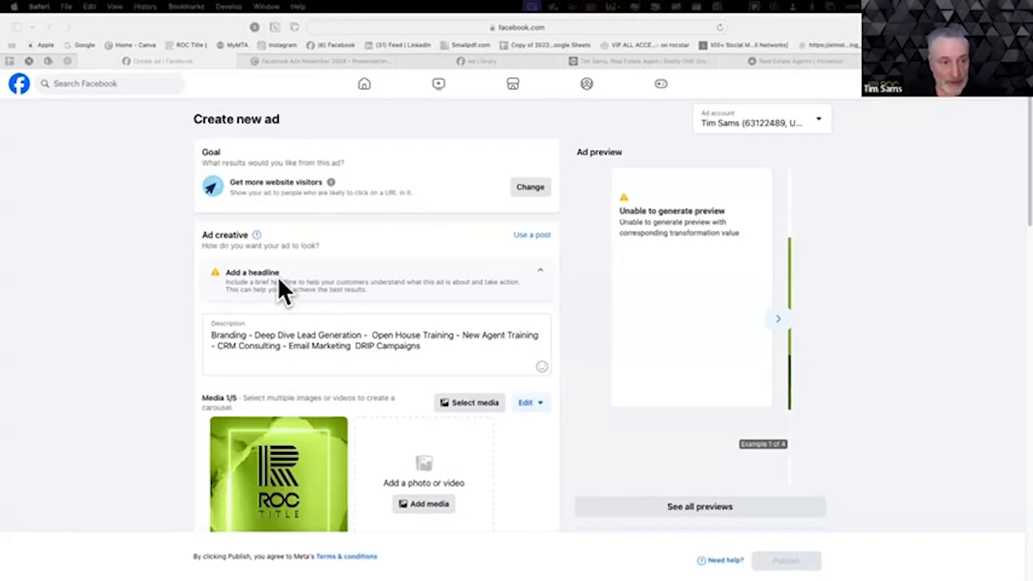
- Show the next ad preview example and set the ad's headline to "89149 Market Update"
{"action": "scroll", "coordinate": [279, 279], "scroll_direction": "down", "scroll_amount": 1}
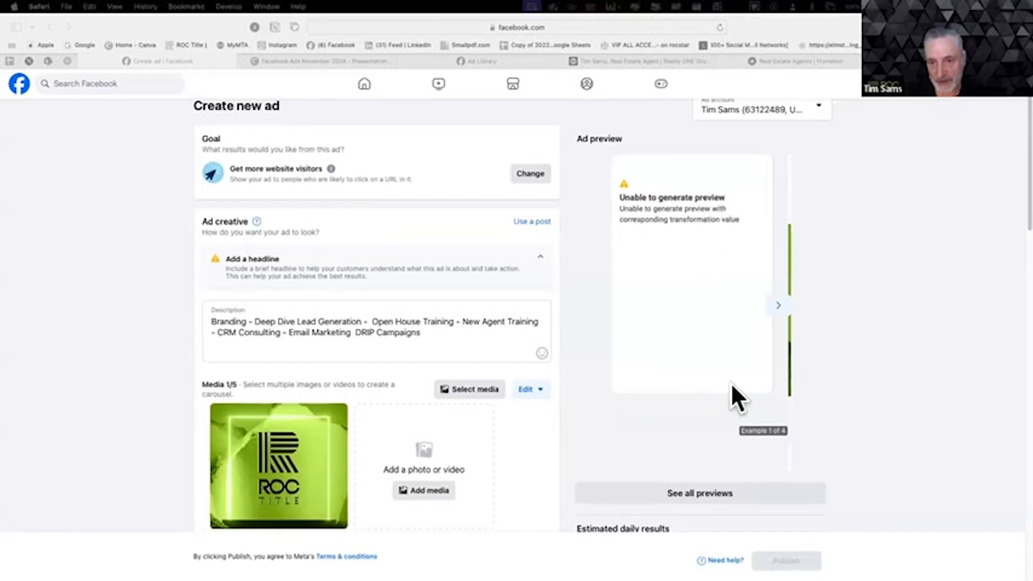
{"action": "left_click", "coordinate": [777, 305]}
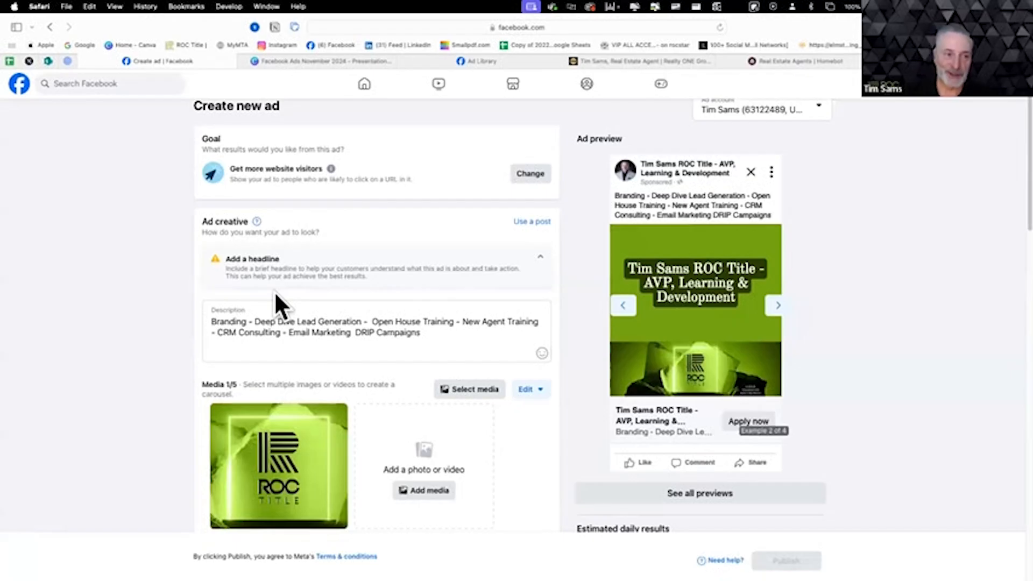
{"action": "scroll", "coordinate": [481, 463], "scroll_direction": "down", "scroll_amount": 3}
{"action": "scroll", "coordinate": [480, 453], "scroll_direction": "down", "scroll_amount": 2}
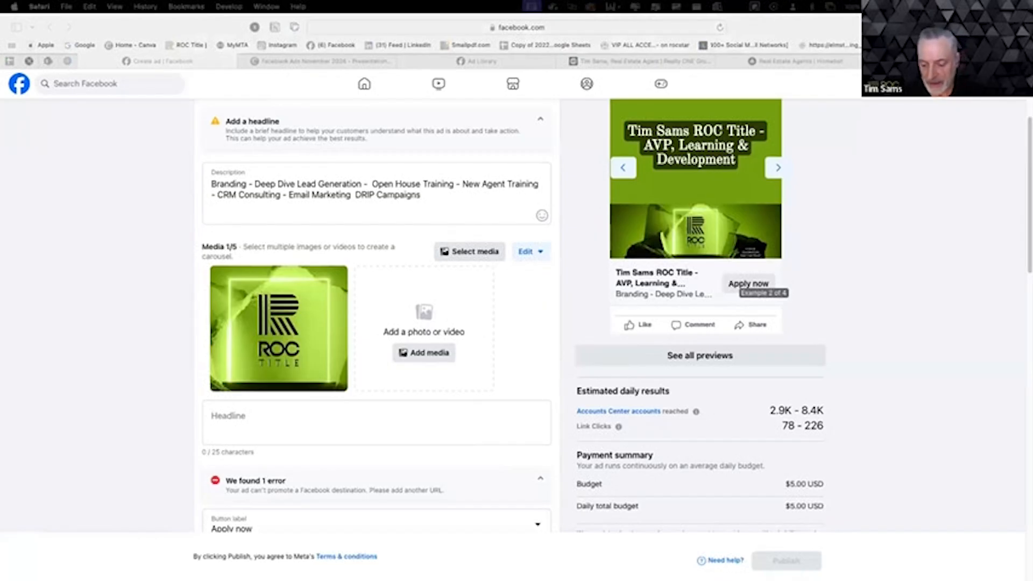
{"action": "left_click", "coordinate": [285, 417]}
{"action": "left_click", "coordinate": [285, 417]}
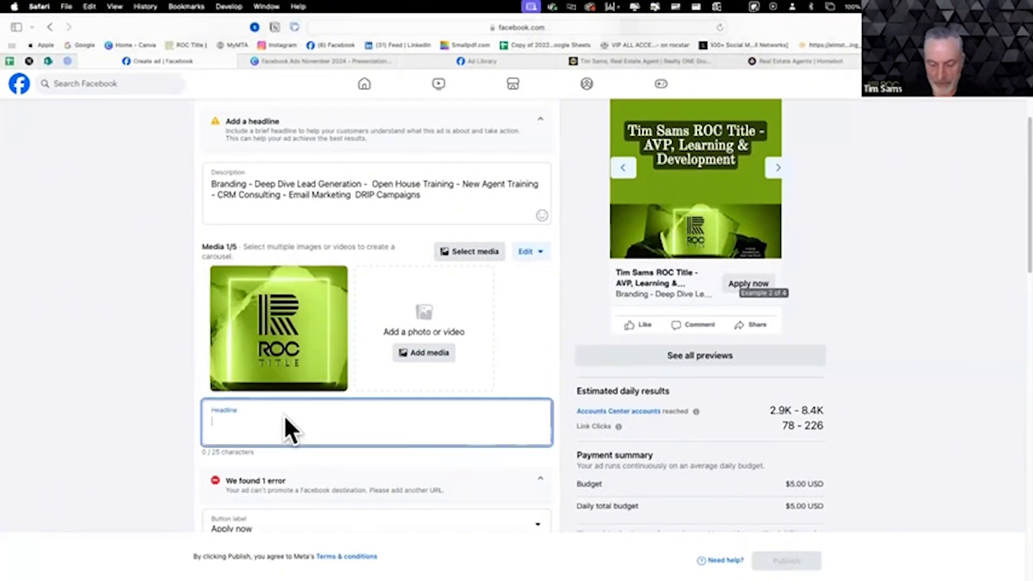
{"action": "type", "text": "89149 Market Update"}
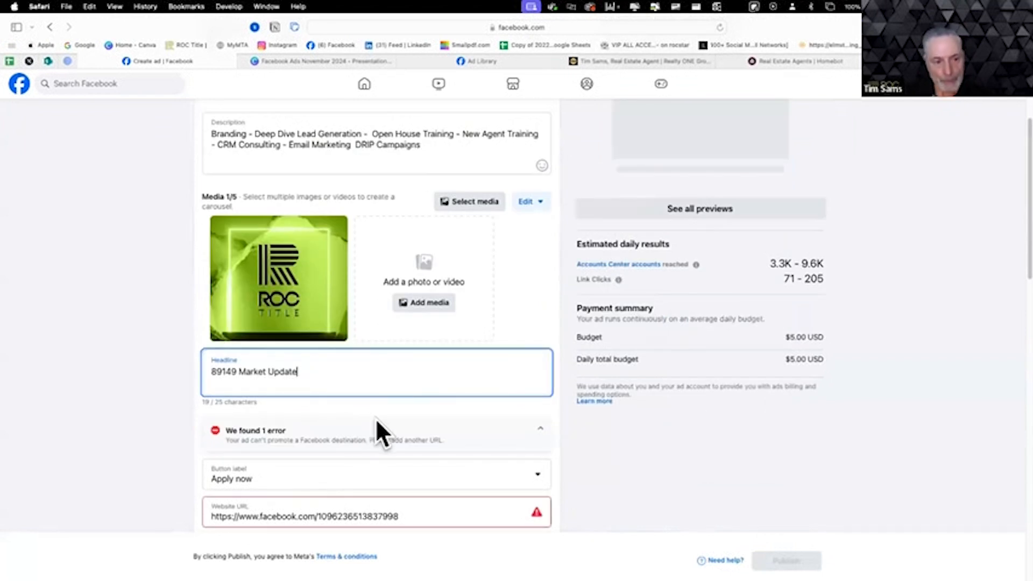
{"action": "scroll", "coordinate": [390, 408], "scroll_direction": "up", "scroll_amount": 3}
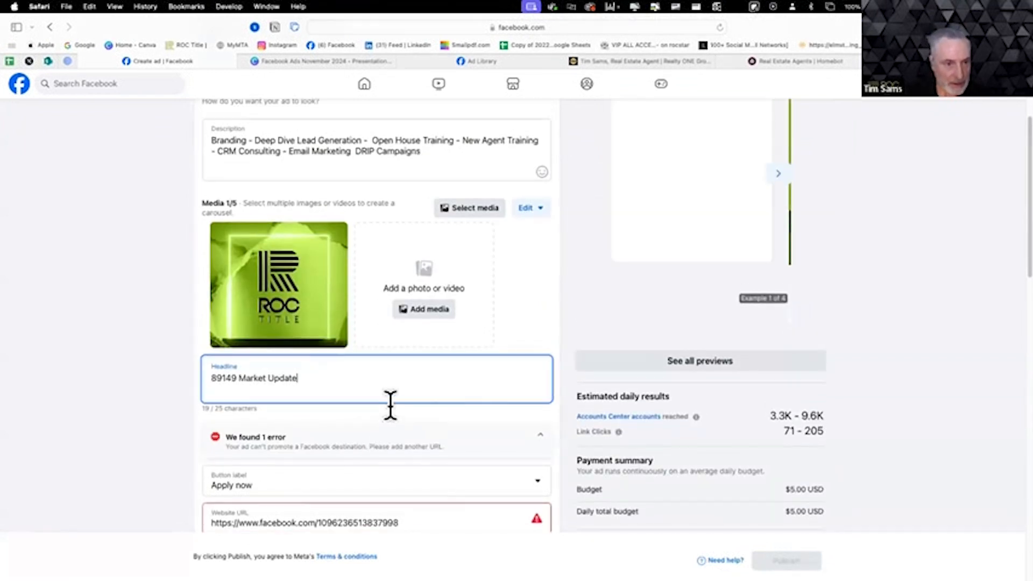
{"action": "scroll", "coordinate": [388, 402], "scroll_direction": "down", "scroll_amount": 2}
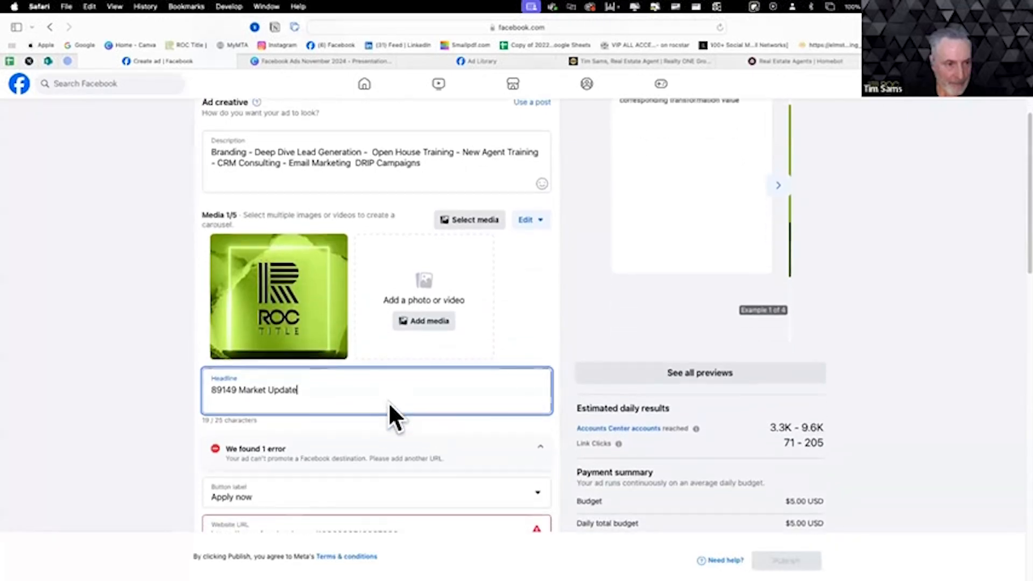
- Replace the ad description with the 89149 market copy: 69 properties sold in 30 days, average $699,926, highest $1,620,000, and the home-value question
{"action": "scroll", "coordinate": [388, 402], "scroll_direction": "up", "scroll_amount": 5}
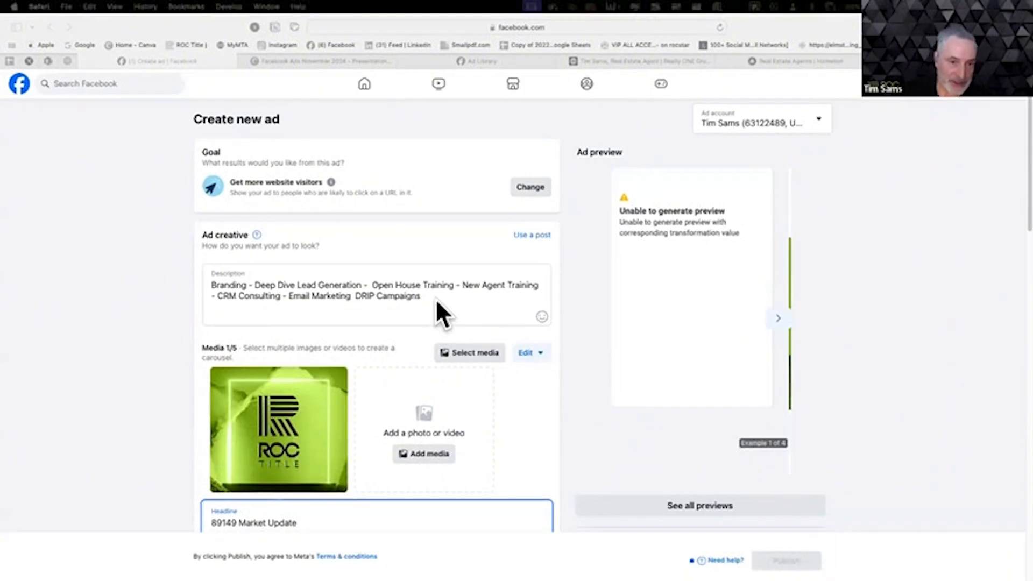
{"action": "left_click_drag", "start_coordinate": [438, 300], "coordinate": [204, 283]}
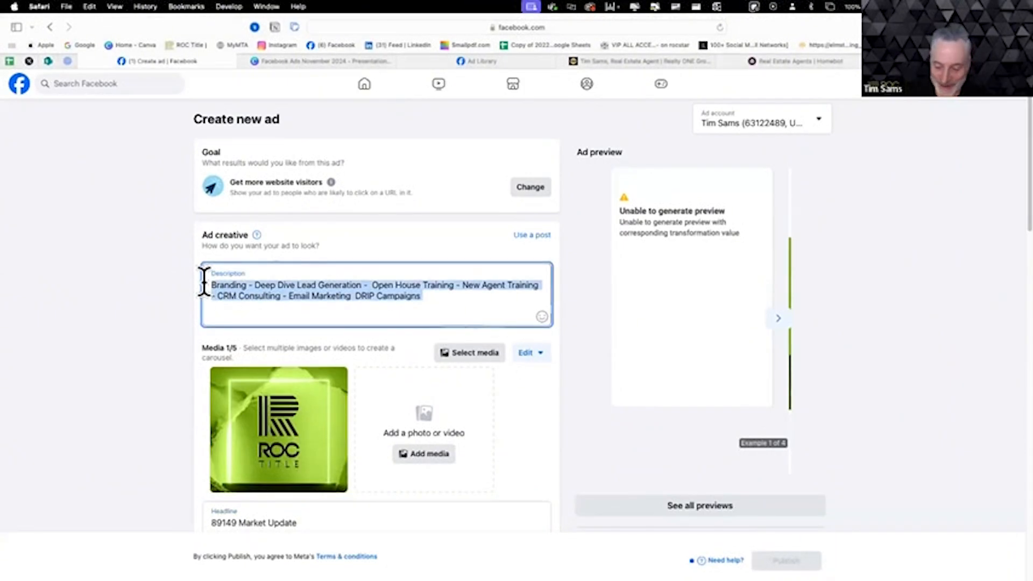
{"action": "type", "text": "🏡✨ 69 properties SOLD in 89149 in the last 30 days! 🎉 💰 Average SOLD price: $699,926 🔥 Highest SOLD price: $1,620,000  📈 Curious about your home's value? 🏡💵  Find out what your home could sell for in today's market! 🚀🔑"}
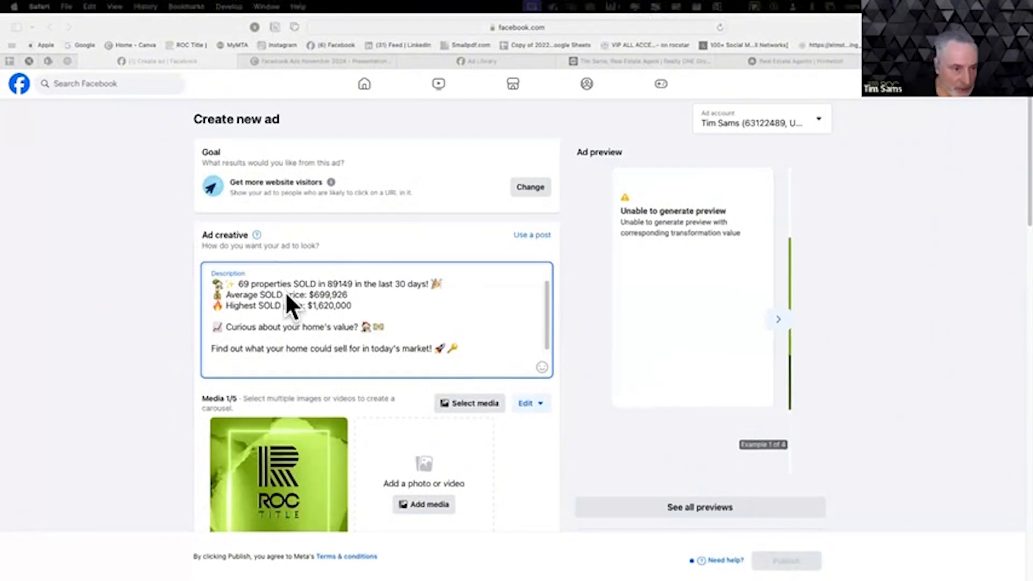
- Add a temporary line reading "Emojipedia.org" below the ad description and delete it again
{"action": "left_click", "coordinate": [291, 361]}
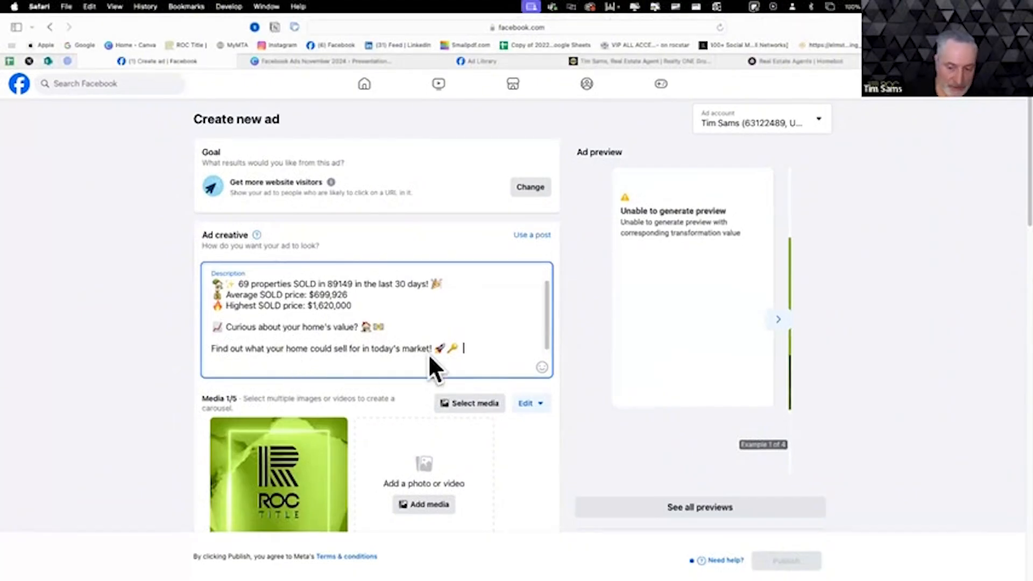
{"action": "key", "text": "Return"}
{"action": "key", "text": "Return"}
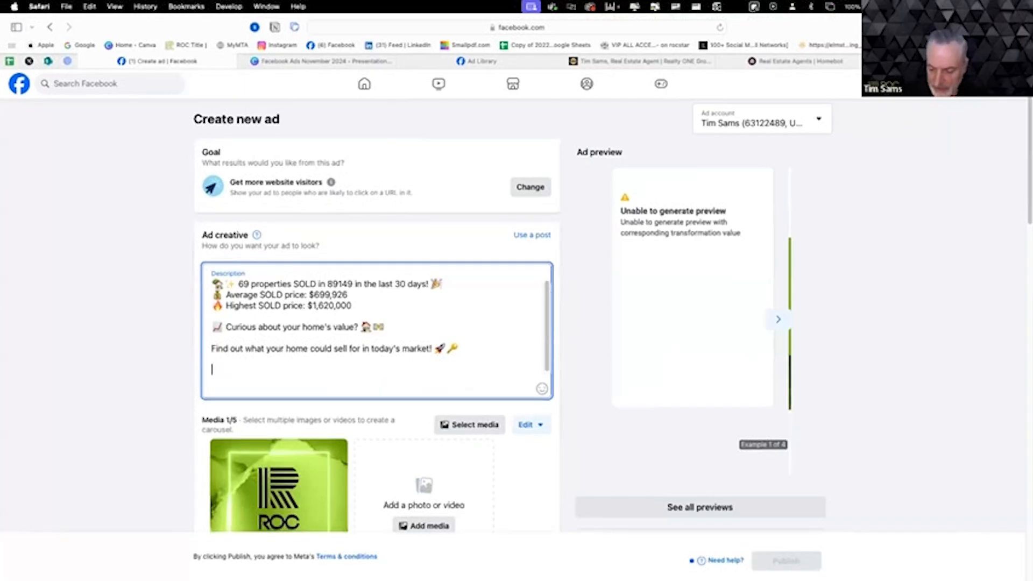
{"action": "type", "text": "Emojipedia.org"}
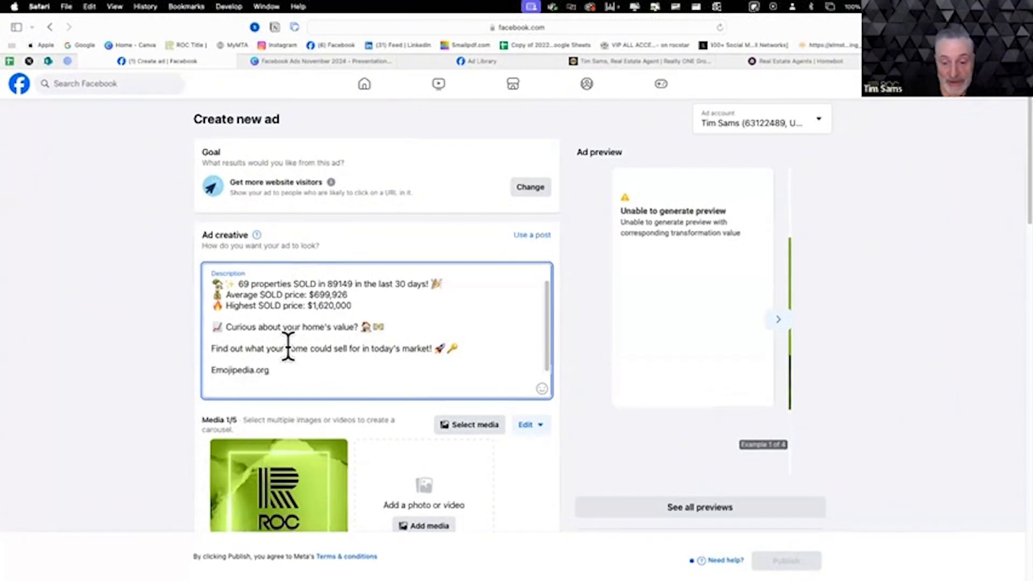
{"action": "key", "text": "BackSpace"}
{"action": "key", "text": "BackSpace"}
{"action": "key", "text": "BackSpace"}
{"action": "key", "text": "BackSpace"}
{"action": "key", "text": "BackSpace"}
{"action": "key", "text": "BackSpace"}
{"action": "key", "text": "BackSpace"}
{"action": "key", "text": "BackSpace"}
{"action": "key", "text": "BackSpace"}
{"action": "key", "text": "BackSpace"}
{"action": "key", "text": "BackSpace"}
{"action": "key", "text": "BackSpace"}
{"action": "key", "text": "BackSpace"}
{"action": "key", "text": "BackSpace"}
{"action": "key", "text": "BackSpace"}
{"action": "key", "text": "BackSpace"}
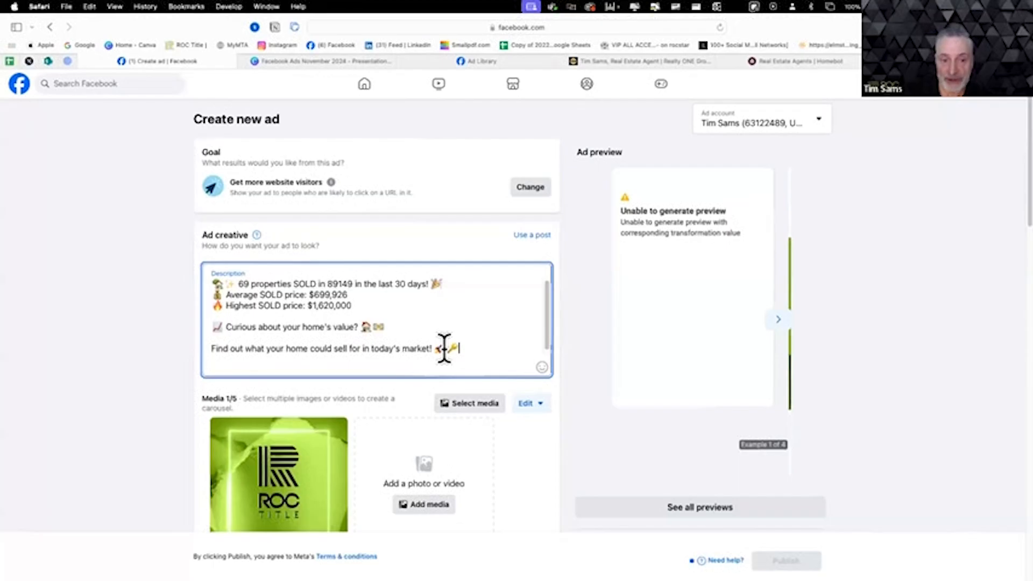
- Go through the ad preview examples to the third one and expand its full description text
{"action": "left_click", "coordinate": [780, 322]}
{"action": "left_click", "coordinate": [779, 322]}
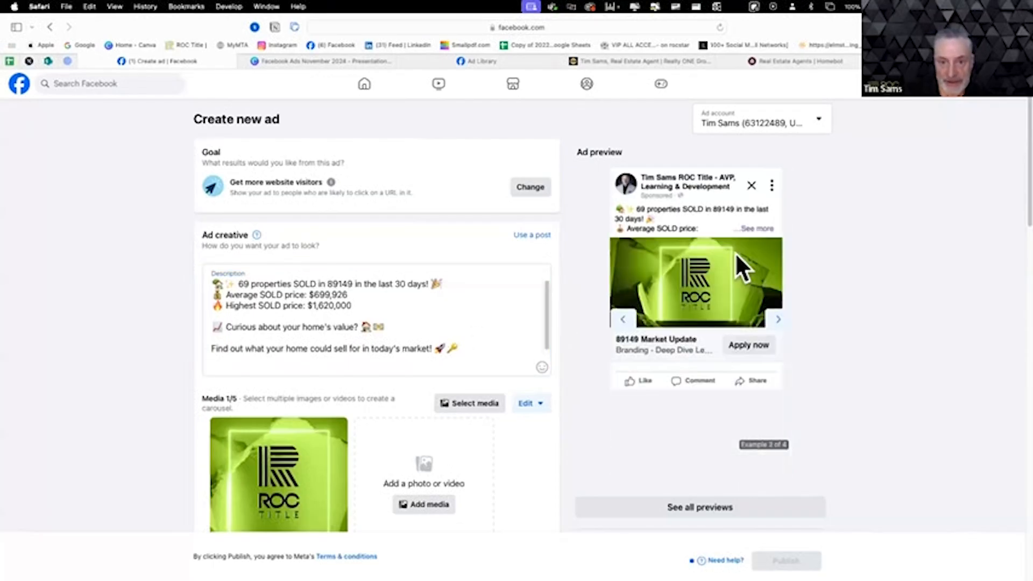
{"action": "left_click", "coordinate": [751, 228]}
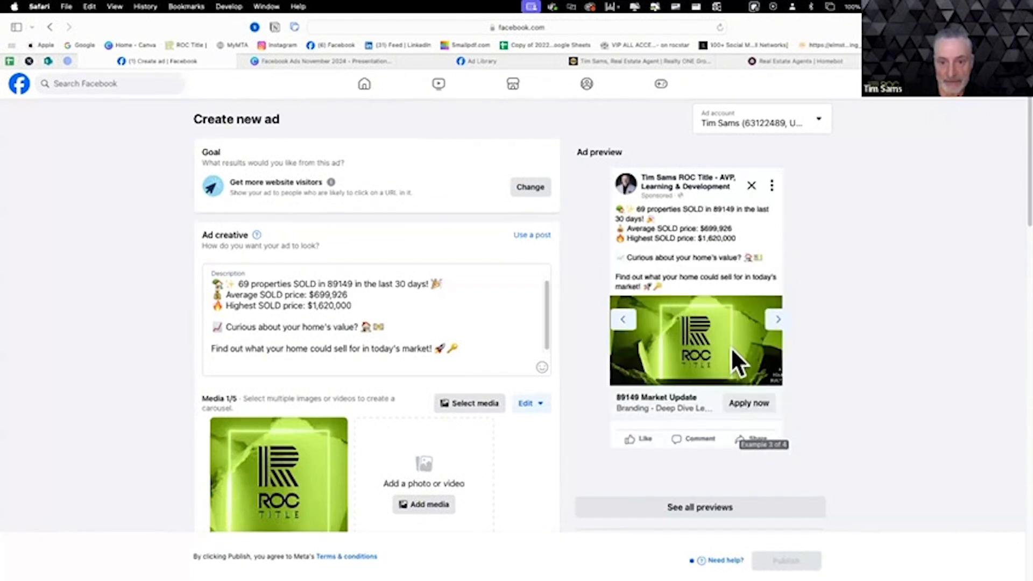
{"action": "scroll", "coordinate": [575, 422], "scroll_direction": "down", "scroll_amount": 5}
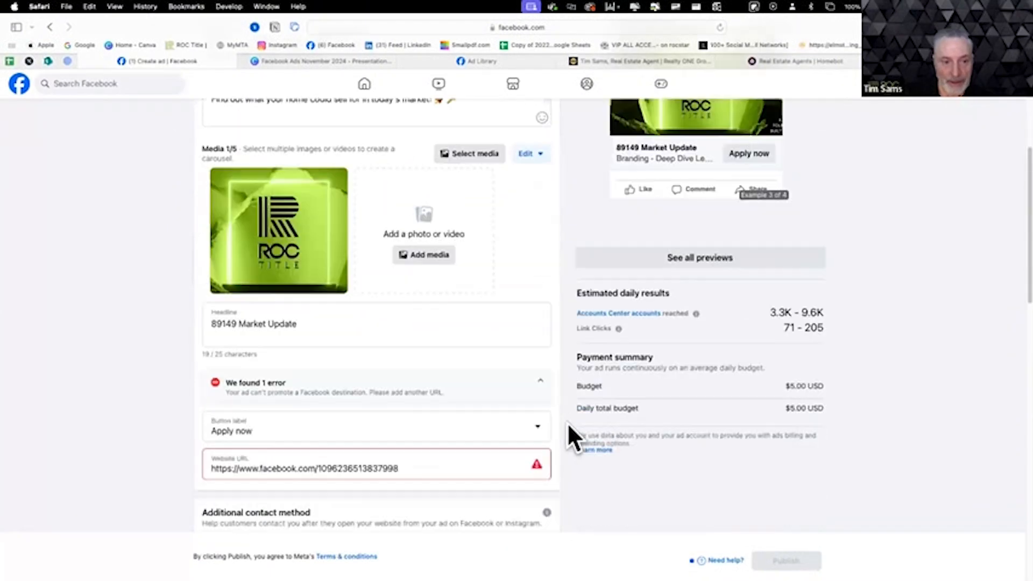
- Write "xnapper" as a temporary note below the ad description and erase it again
{"action": "scroll", "coordinate": [567, 422], "scroll_direction": "up", "scroll_amount": 2}
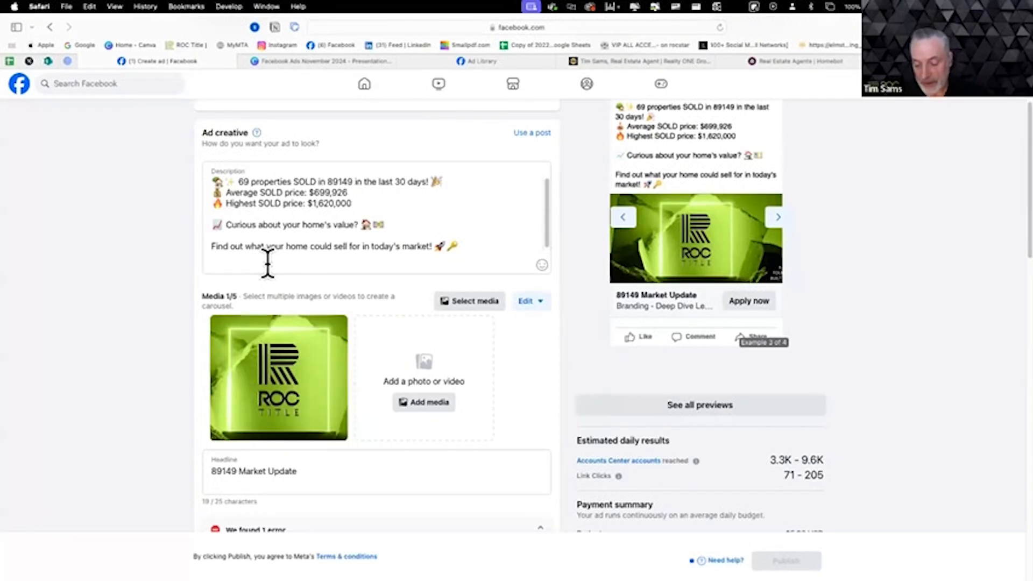
{"action": "left_click", "coordinate": [293, 258]}
{"action": "key", "text": "Return"}
{"action": "key", "text": "Return"}
{"action": "type", "text": "x"}
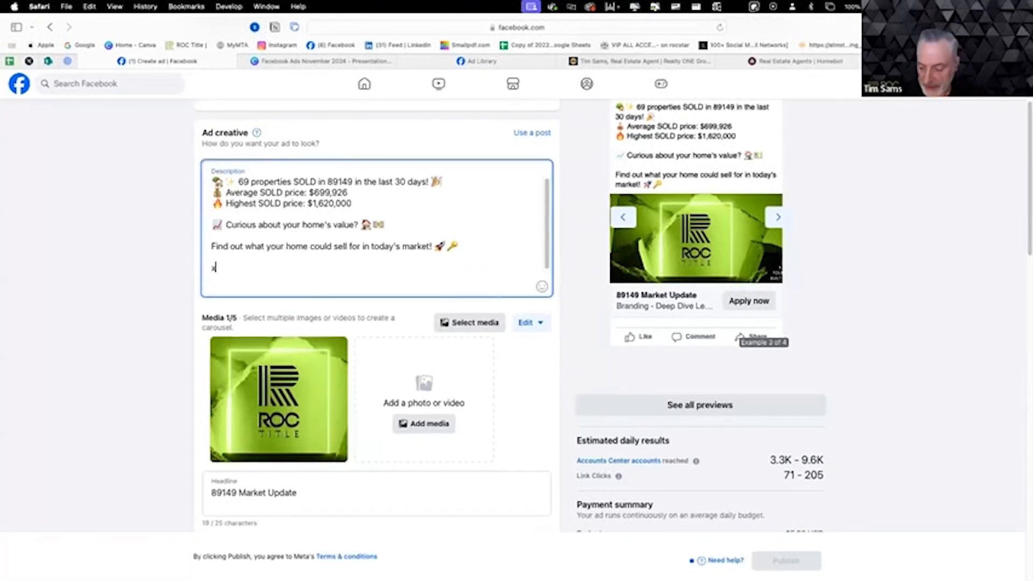
{"action": "type", "text": "napper"}
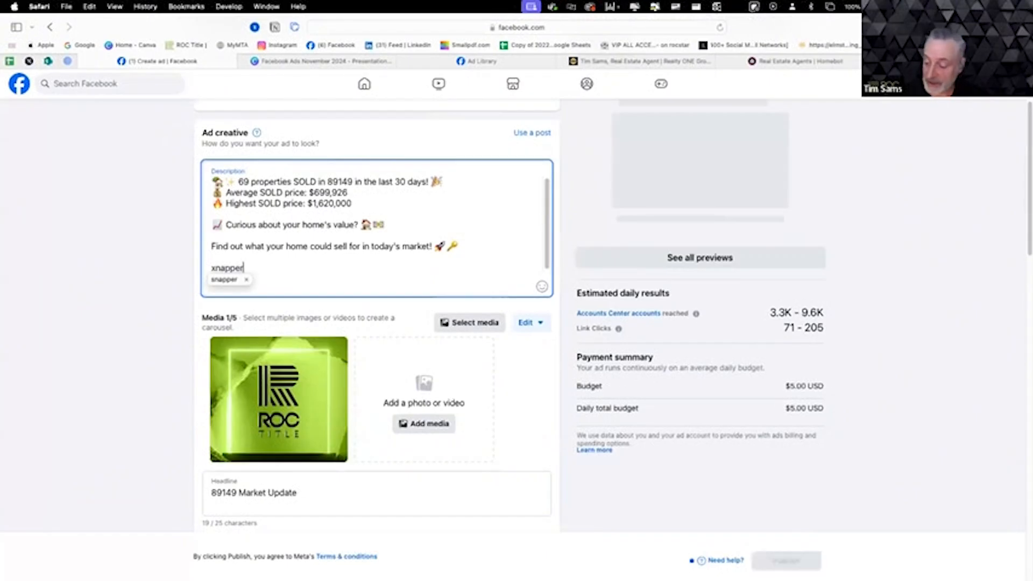
{"action": "key", "text": "BackSpace"}
{"action": "key", "text": "BackSpace"}
{"action": "key", "text": "BackSpace"}
{"action": "key", "text": "BackSpace"}
{"action": "key", "text": "BackSpace"}
{"action": "key", "text": "BackSpace"}
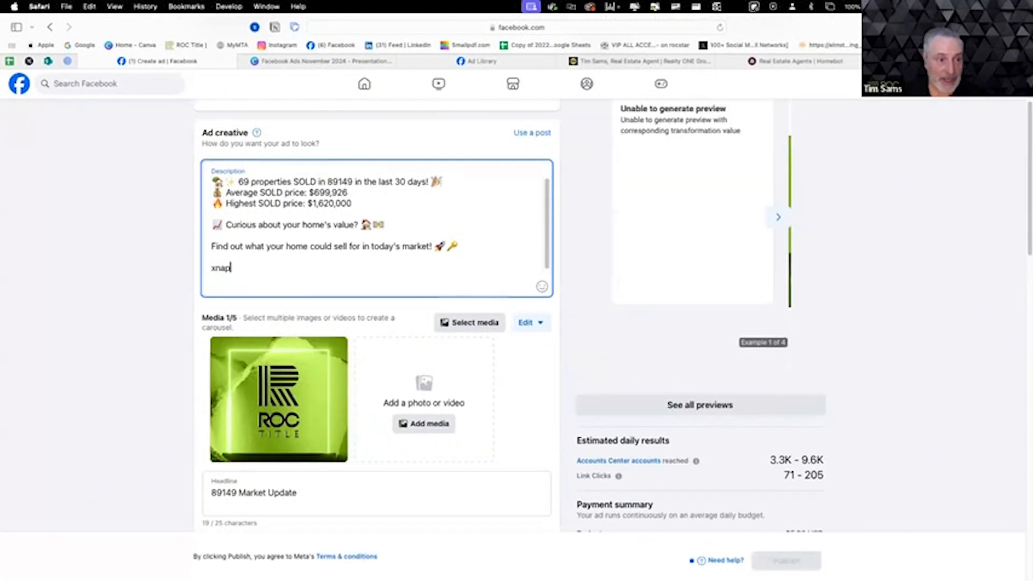
{"action": "key", "text": "BackSpace"}
{"action": "key", "text": "BackSpace"}
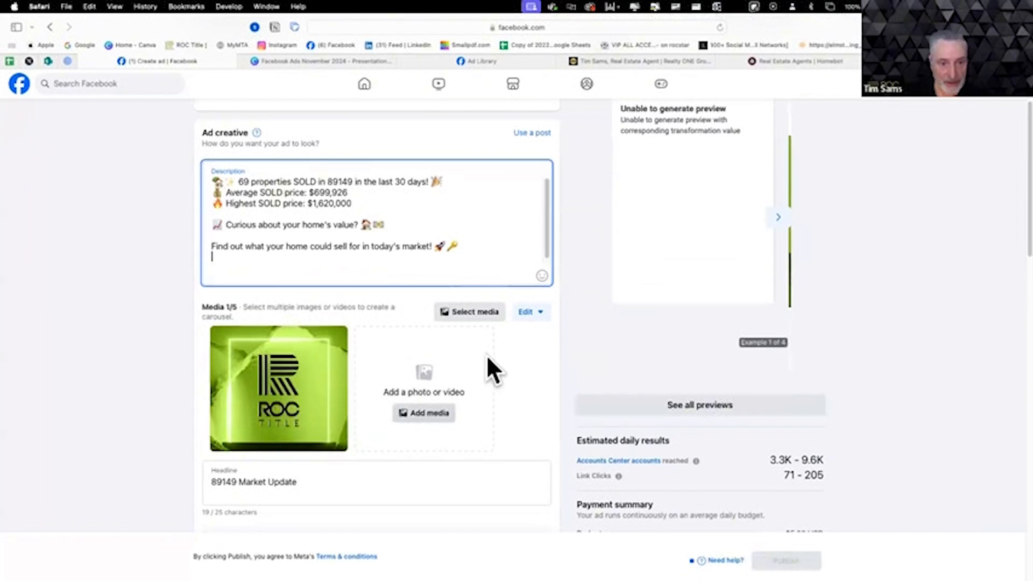
- Add the map image tempImageWGvHHy.heic from the ad account's images and remove the ROC Title logo image from the ad's media
{"action": "left_click", "coordinate": [434, 416]}
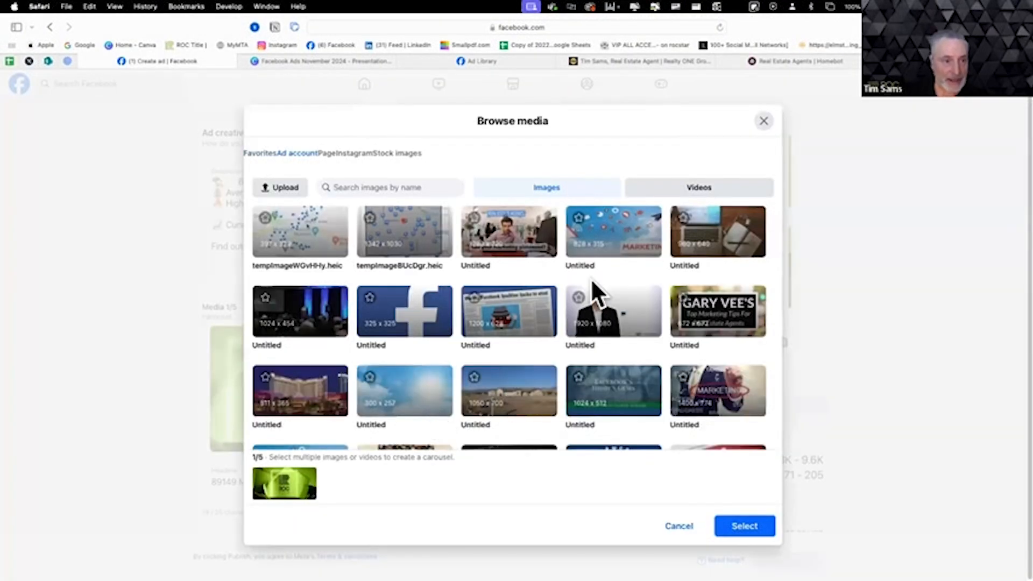
{"action": "left_click", "coordinate": [315, 247]}
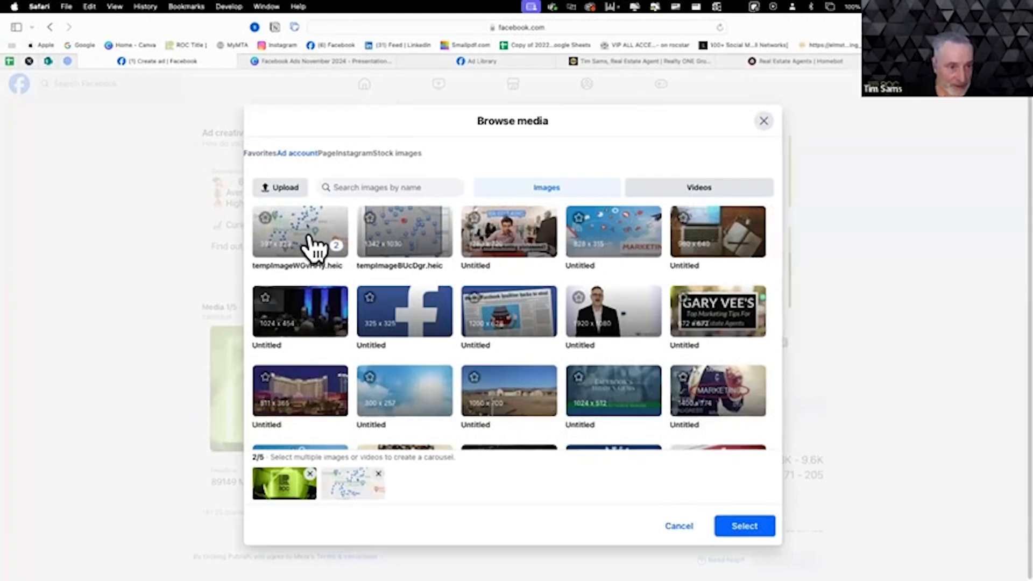
{"action": "left_click", "coordinate": [744, 528]}
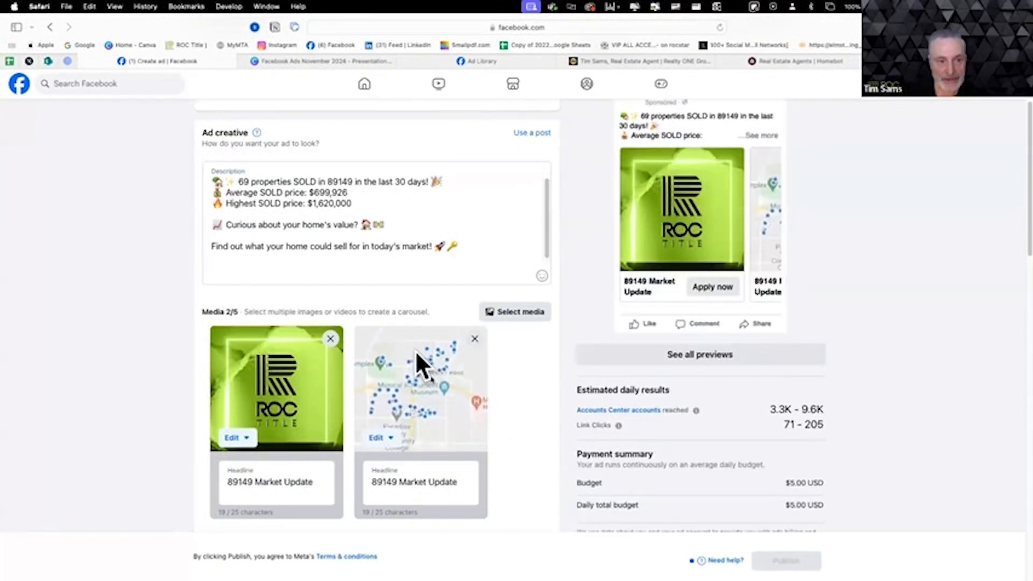
{"action": "mouse_move", "coordinate": [757, 242]}
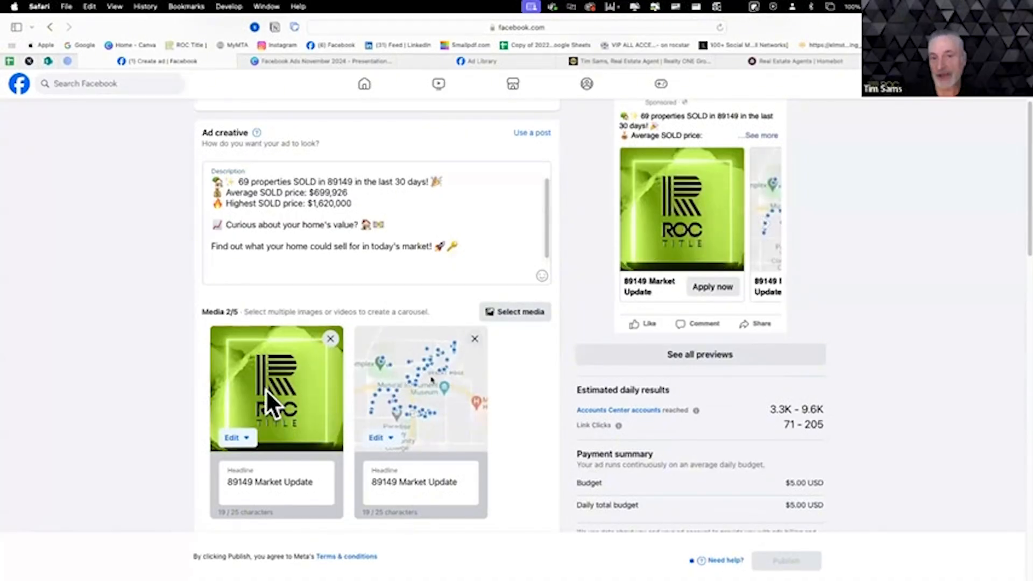
{"action": "left_click", "coordinate": [332, 339]}
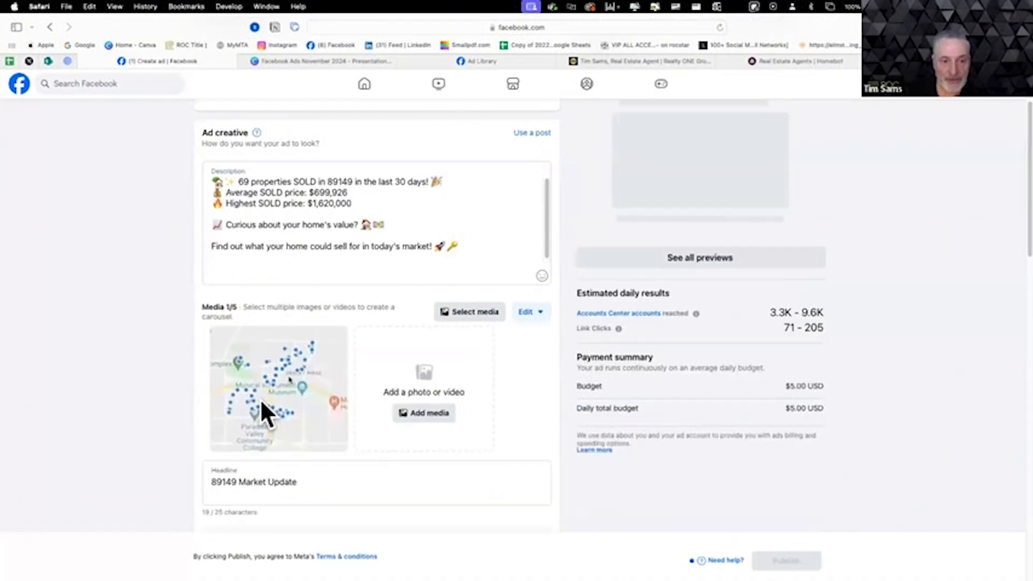
- Check how the map image and headline look in the second and third ad preview examples
{"action": "scroll", "coordinate": [850, 308], "scroll_direction": "up", "scroll_amount": 2}
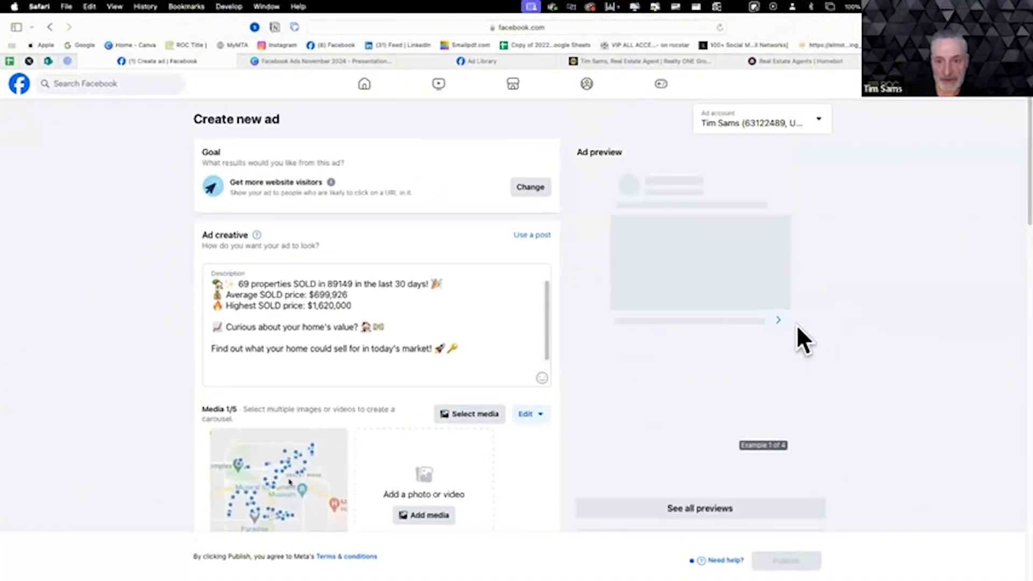
{"action": "left_click", "coordinate": [776, 321]}
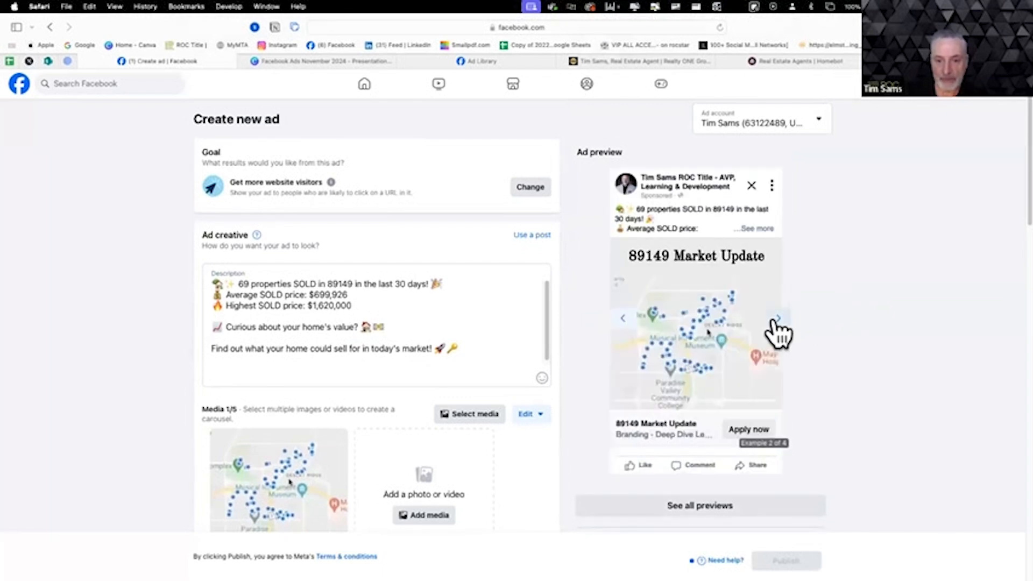
{"action": "left_click", "coordinate": [777, 319]}
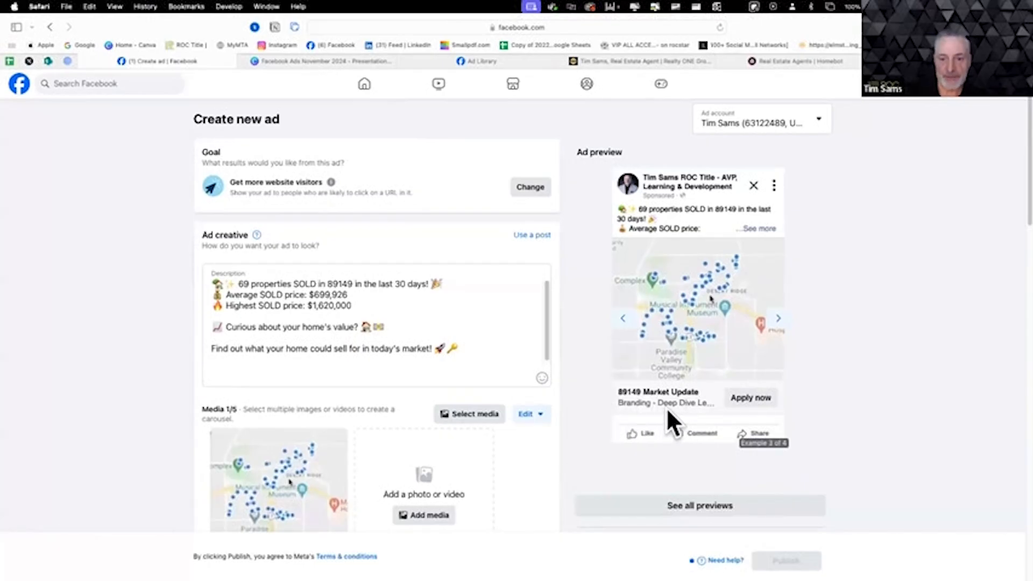
- Look through the call-to-action options and set the ad's button label to Learn more
{"action": "scroll", "coordinate": [525, 453], "scroll_direction": "down", "scroll_amount": 5}
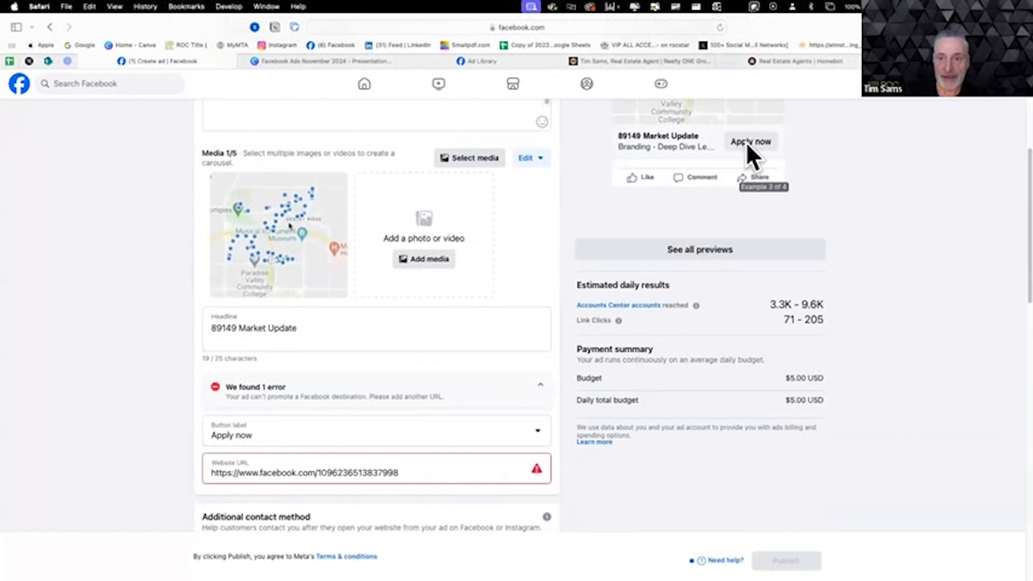
{"action": "left_click", "coordinate": [537, 431]}
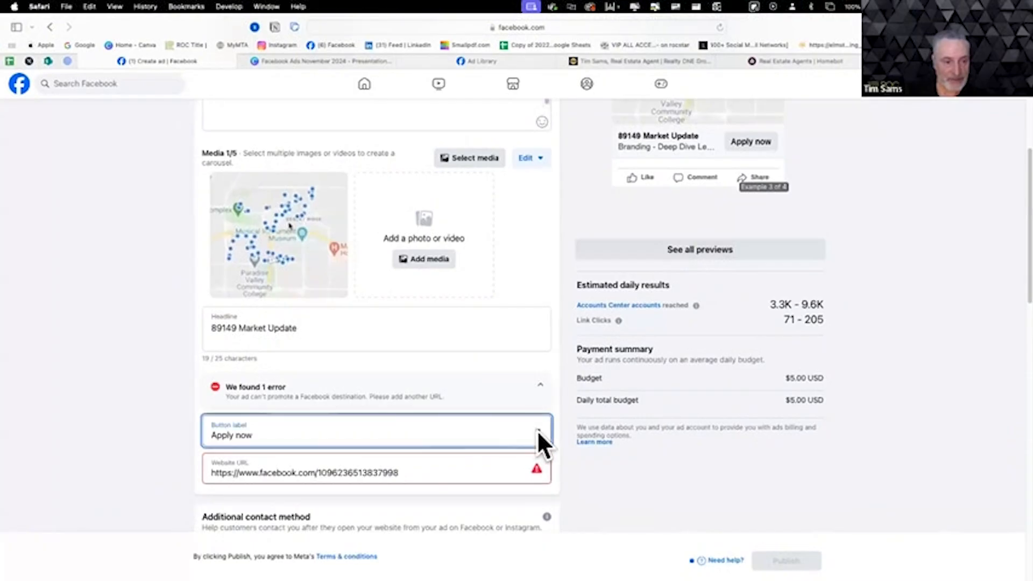
{"action": "scroll", "coordinate": [341, 535], "scroll_direction": "down", "scroll_amount": 2}
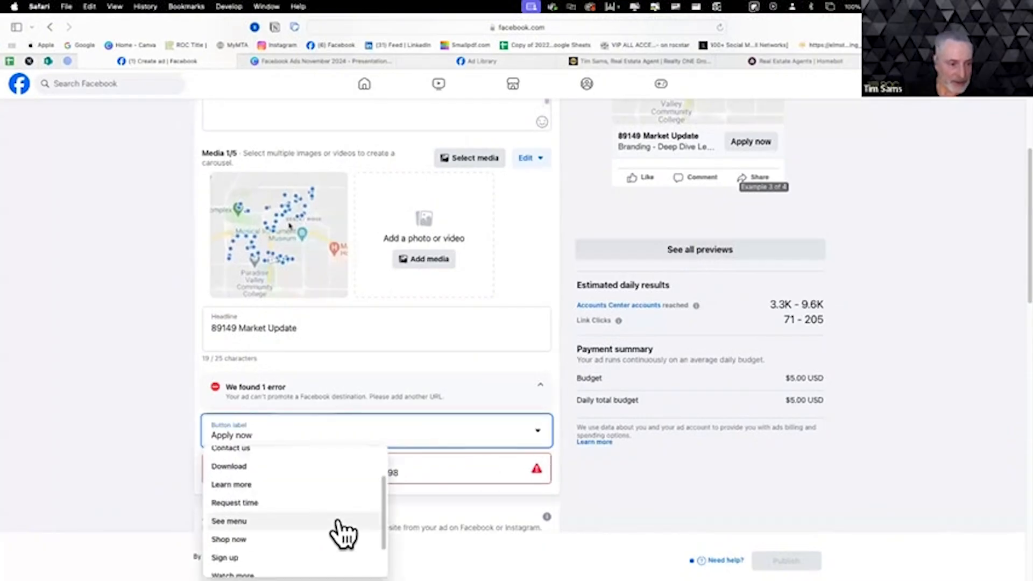
{"action": "scroll", "coordinate": [343, 534], "scroll_direction": "up", "scroll_amount": 1}
{"action": "scroll", "coordinate": [339, 526], "scroll_direction": "down", "scroll_amount": 1}
{"action": "scroll", "coordinate": [335, 531], "scroll_direction": "down", "scroll_amount": 1}
{"action": "scroll", "coordinate": [338, 541], "scroll_direction": "down", "scroll_amount": 1}
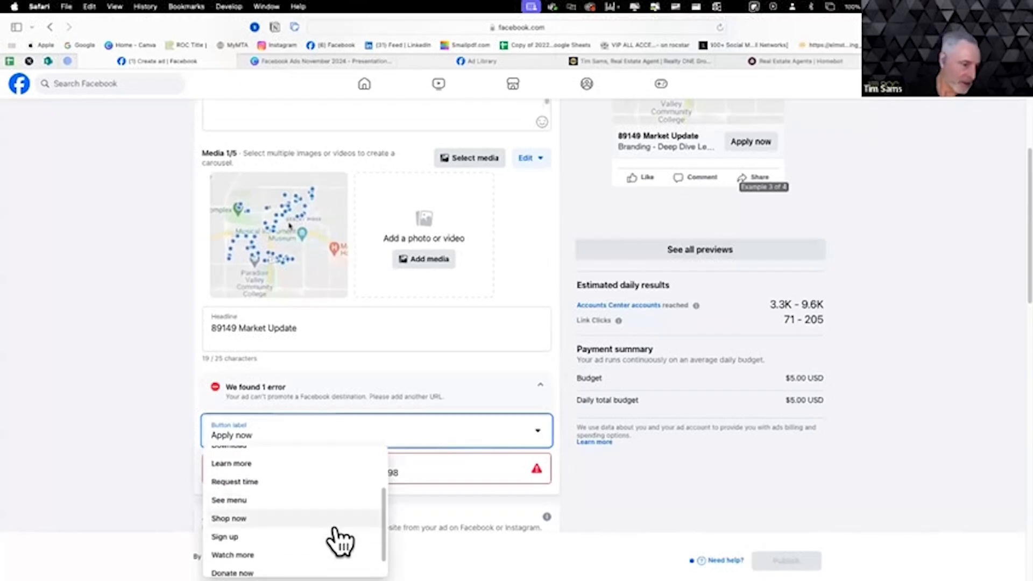
{"action": "scroll", "coordinate": [340, 541], "scroll_direction": "down", "scroll_amount": 1}
{"action": "scroll", "coordinate": [340, 540], "scroll_direction": "up", "scroll_amount": 1}
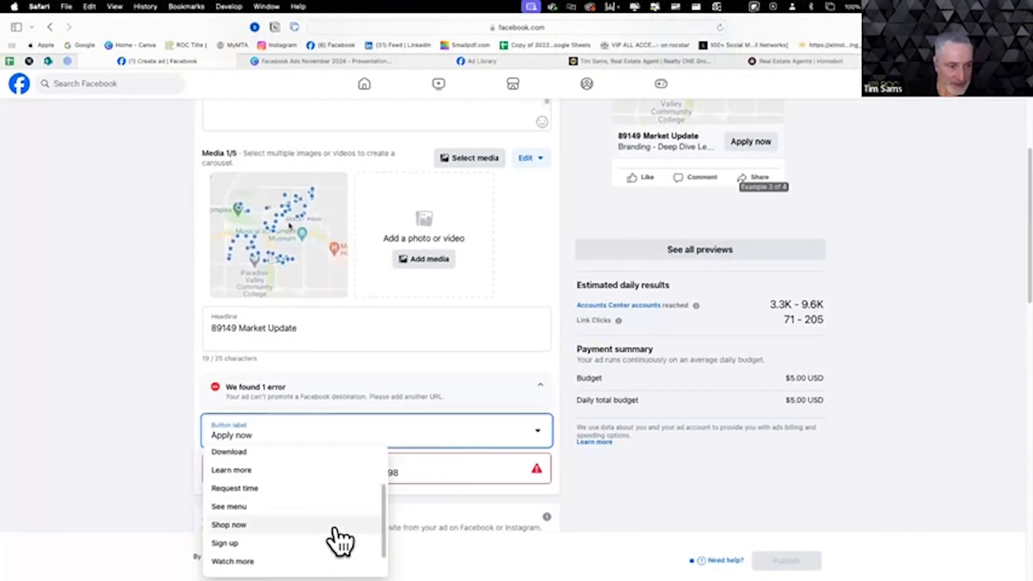
{"action": "left_click", "coordinate": [302, 470]}
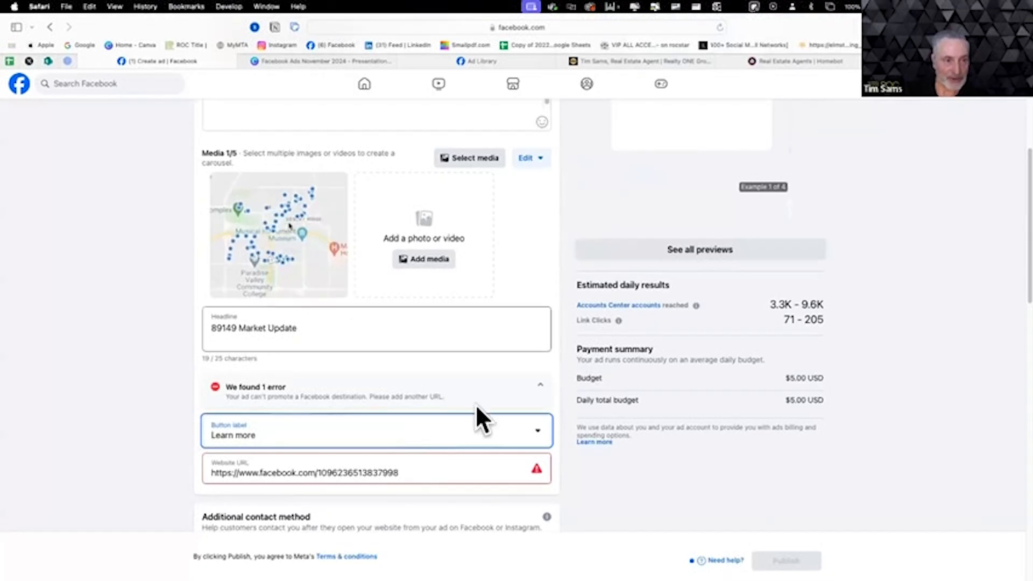
- Review the ad's description, map image, headline, button label and website URL
{"action": "scroll", "coordinate": [475, 409], "scroll_direction": "up", "scroll_amount": 5}
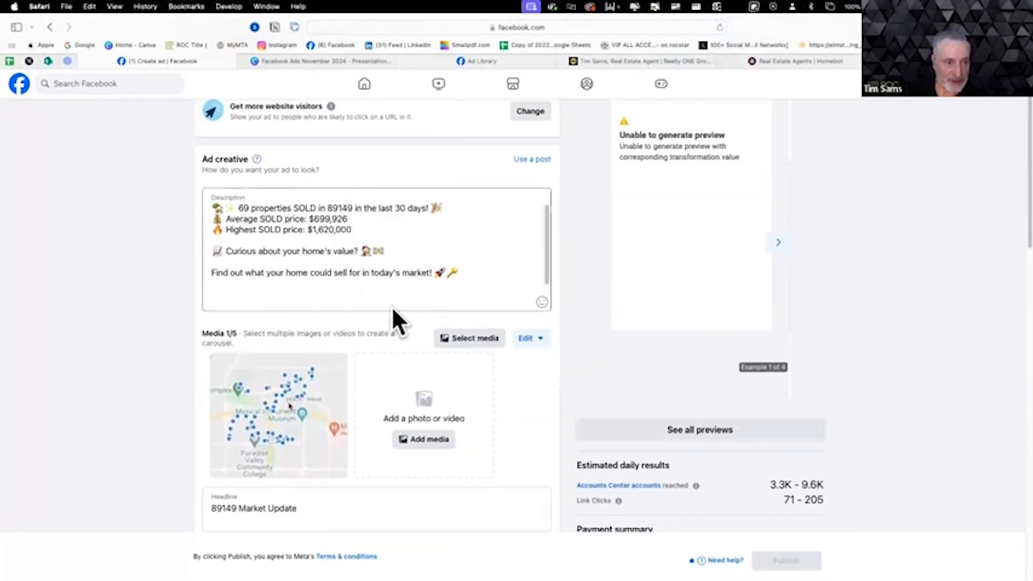
{"action": "scroll", "coordinate": [391, 323], "scroll_direction": "down", "scroll_amount": 2}
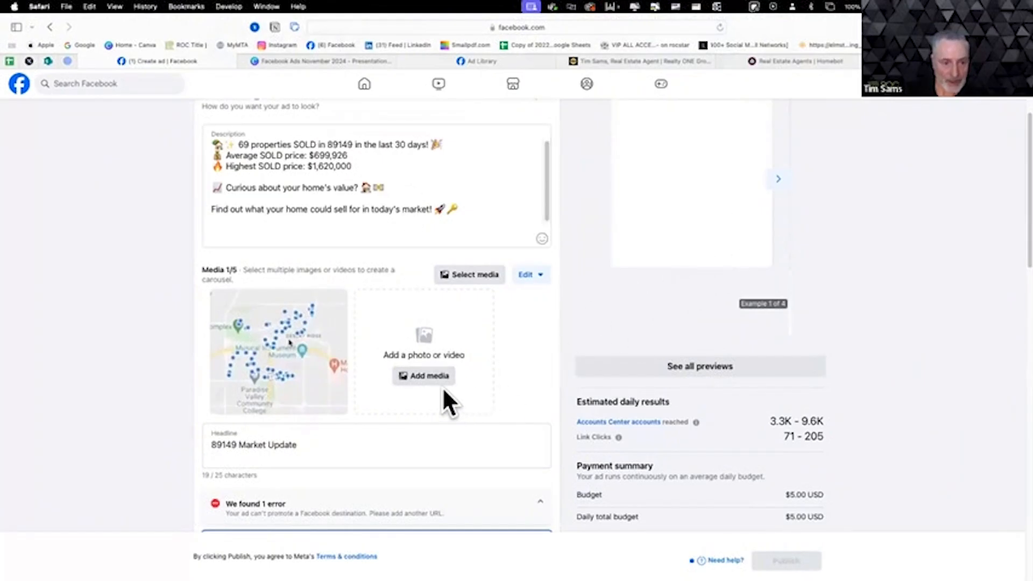
{"action": "scroll", "coordinate": [517, 416], "scroll_direction": "down", "scroll_amount": 4}
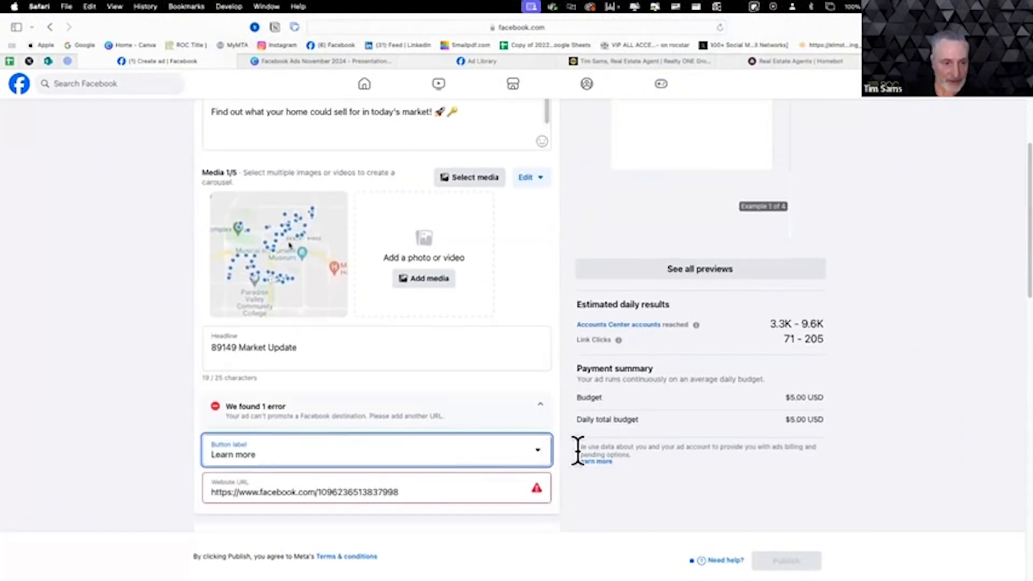
{"action": "scroll", "coordinate": [592, 464], "scroll_direction": "down", "scroll_amount": 2}
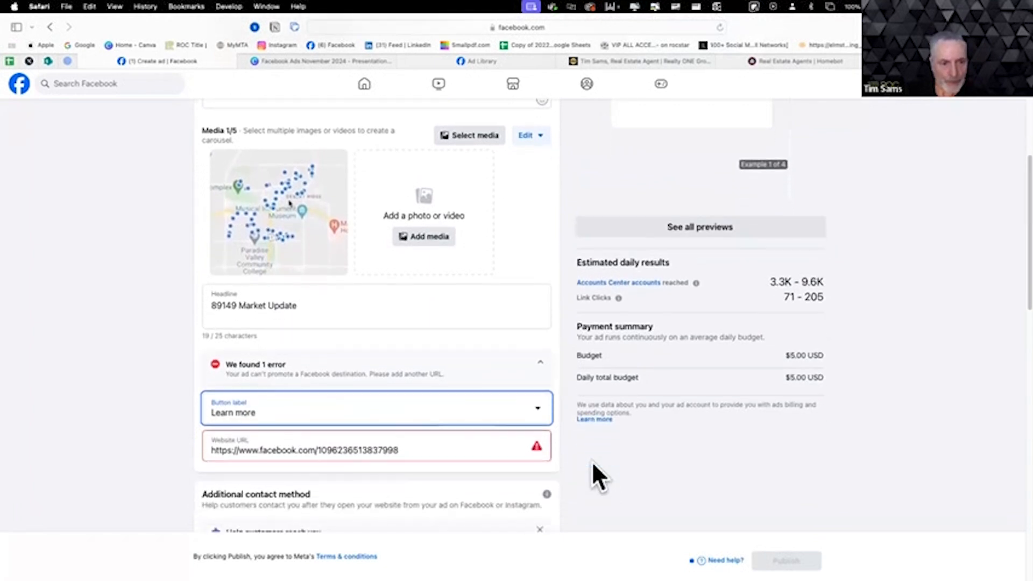
{"action": "scroll", "coordinate": [593, 462], "scroll_direction": "down", "scroll_amount": 1}
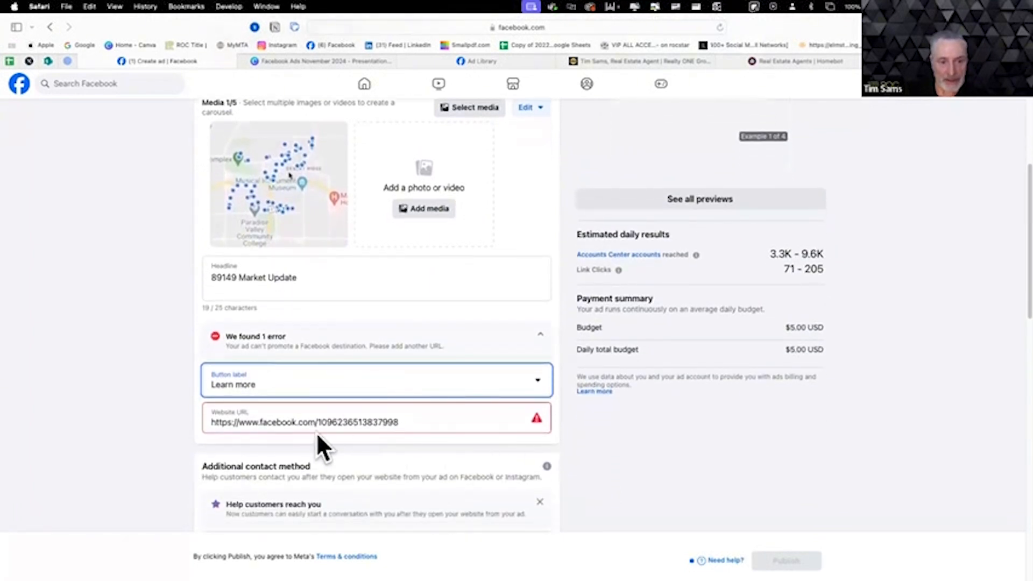
{"action": "scroll", "coordinate": [318, 437], "scroll_direction": "up", "scroll_amount": 1}
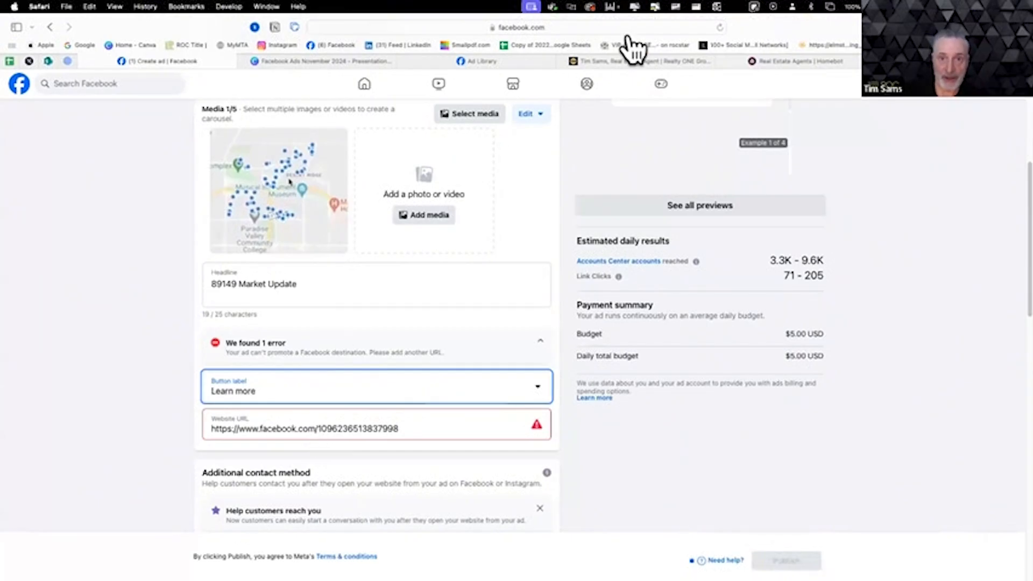
- Look over the agent's Realty ONE Group website, including the home search banner and the instant home value estimate section
{"action": "left_click", "coordinate": [655, 61]}
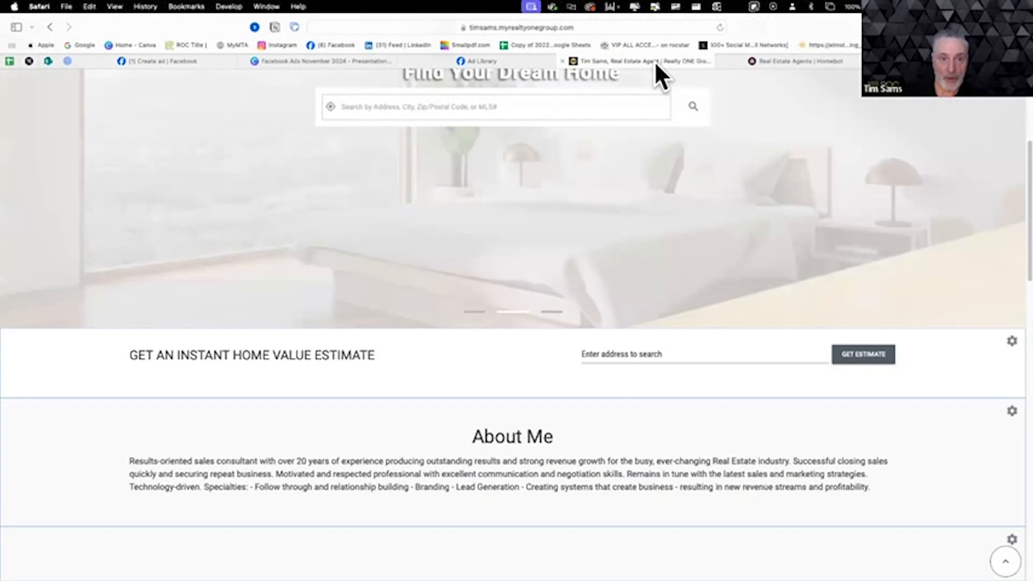
{"action": "scroll", "coordinate": [623, 467], "scroll_direction": "up", "scroll_amount": 5}
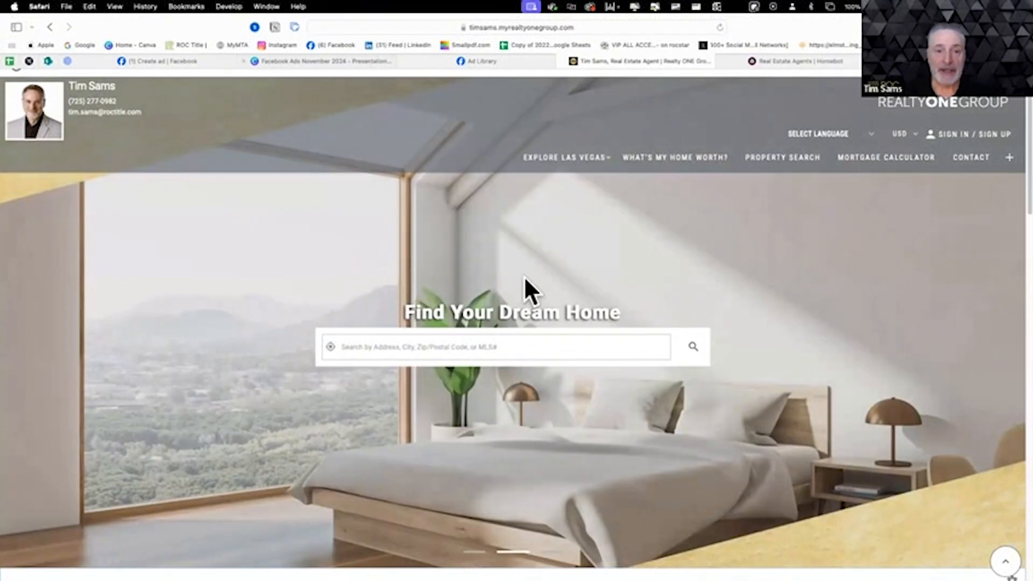
{"action": "scroll", "coordinate": [698, 315], "scroll_direction": "down", "scroll_amount": 2}
{"action": "scroll", "coordinate": [697, 312], "scroll_direction": "down", "scroll_amount": 5}
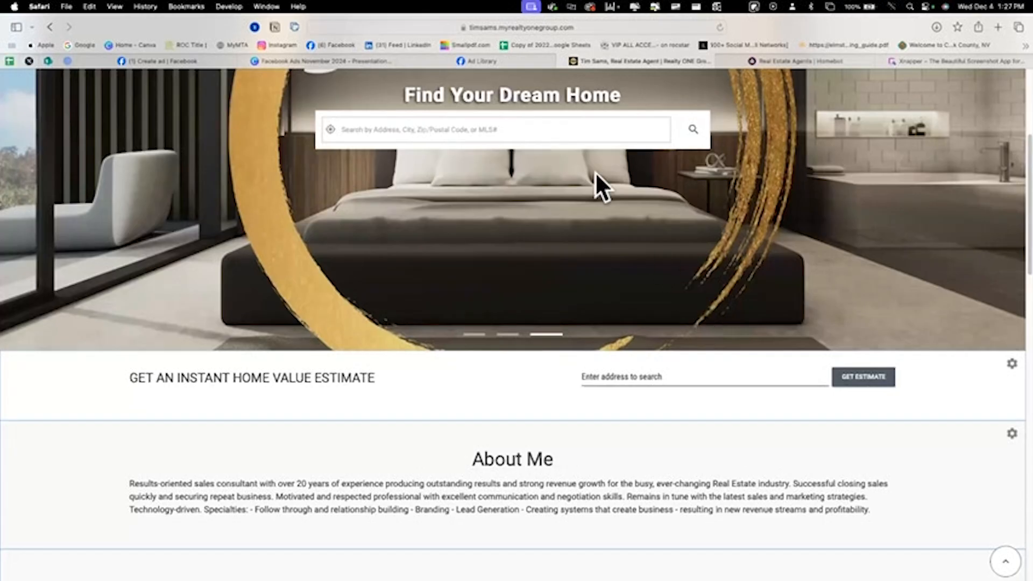
- Replace the ad's website URL with the address copied from the agent's Realty ONE Group website
{"action": "left_click", "coordinate": [188, 62]}
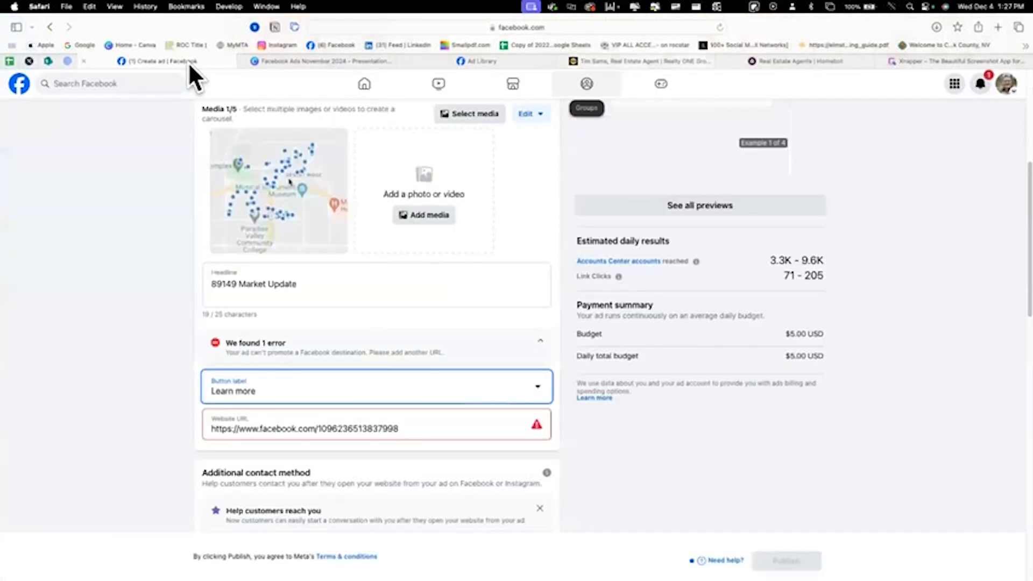
{"action": "left_click", "coordinate": [430, 430]}
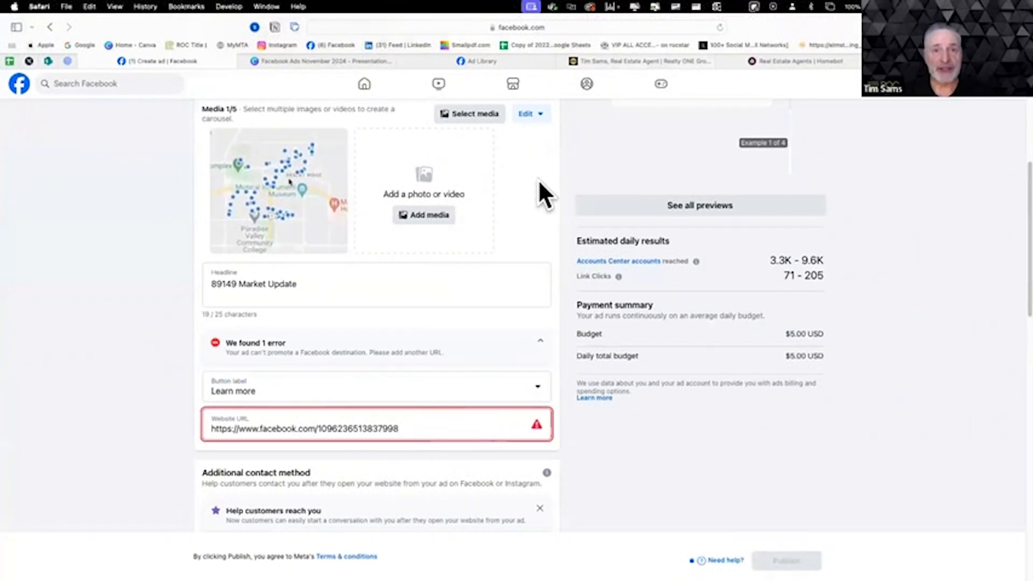
{"action": "left_click", "coordinate": [661, 62]}
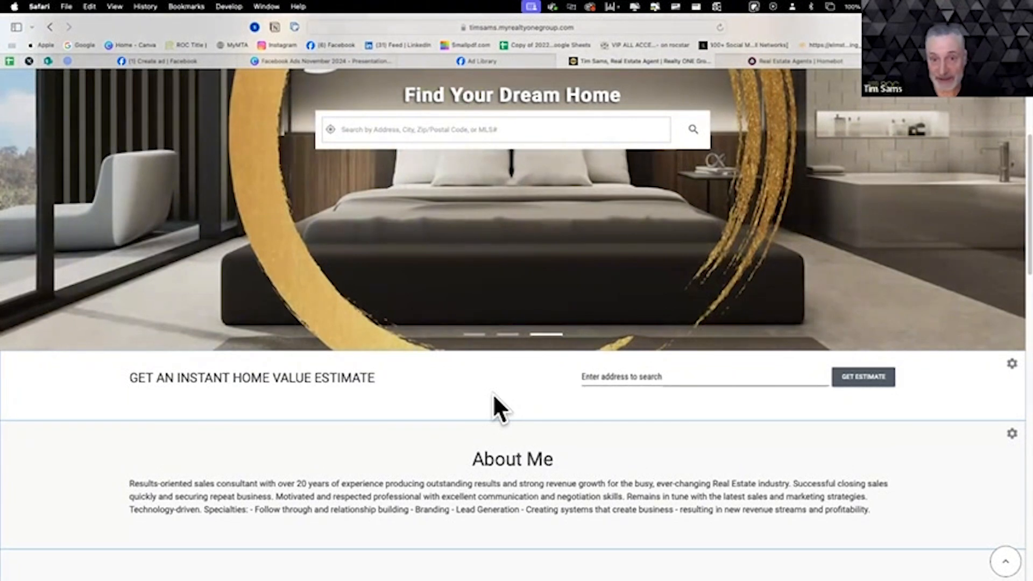
{"action": "left_click", "coordinate": [530, 30]}
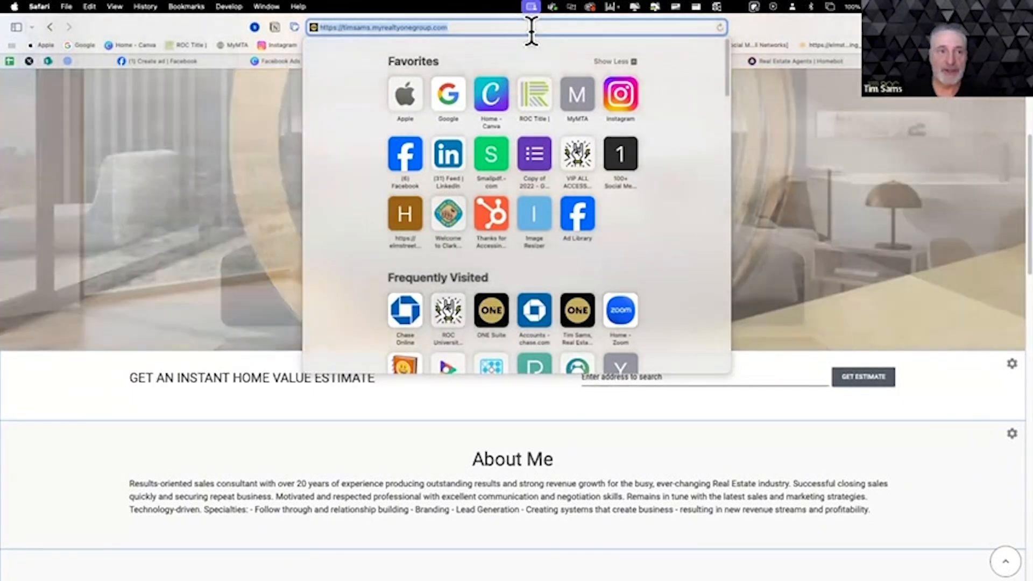
{"action": "left_click", "coordinate": [197, 60]}
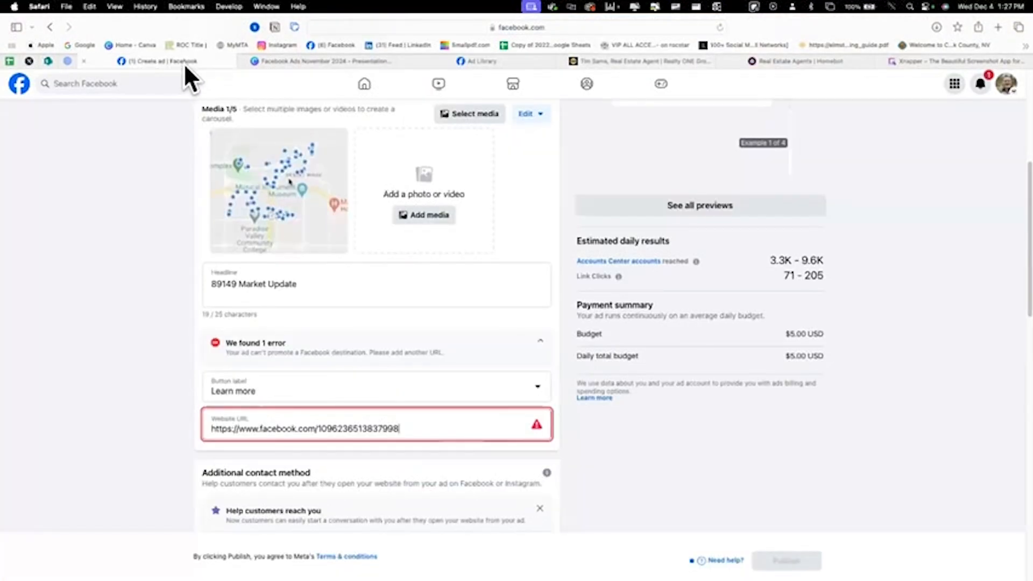
{"action": "left_click_drag", "start_coordinate": [469, 421], "coordinate": [186, 425]}
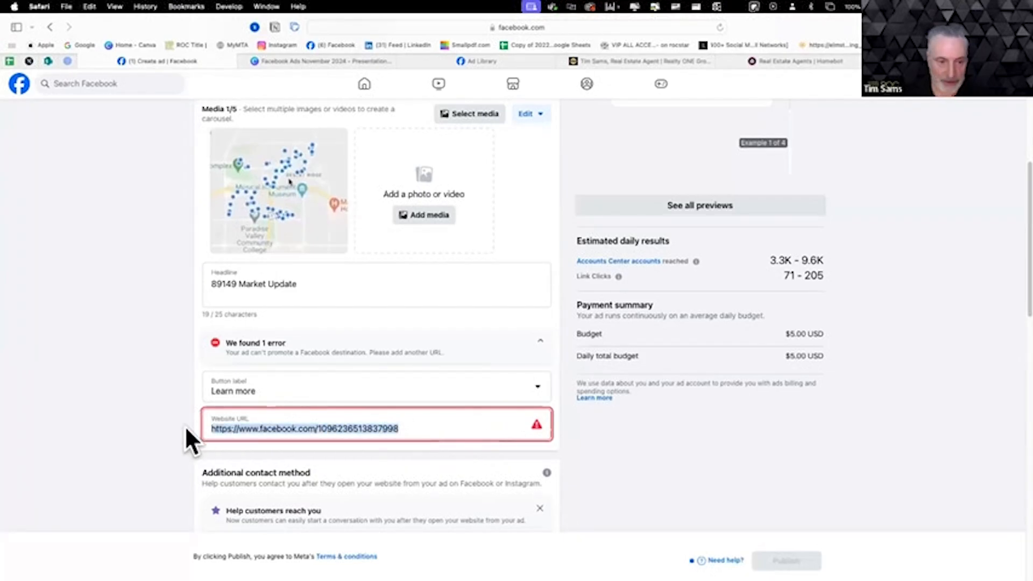
{"action": "type", "text": "https://timsams.myrealtyonegroup.com"}
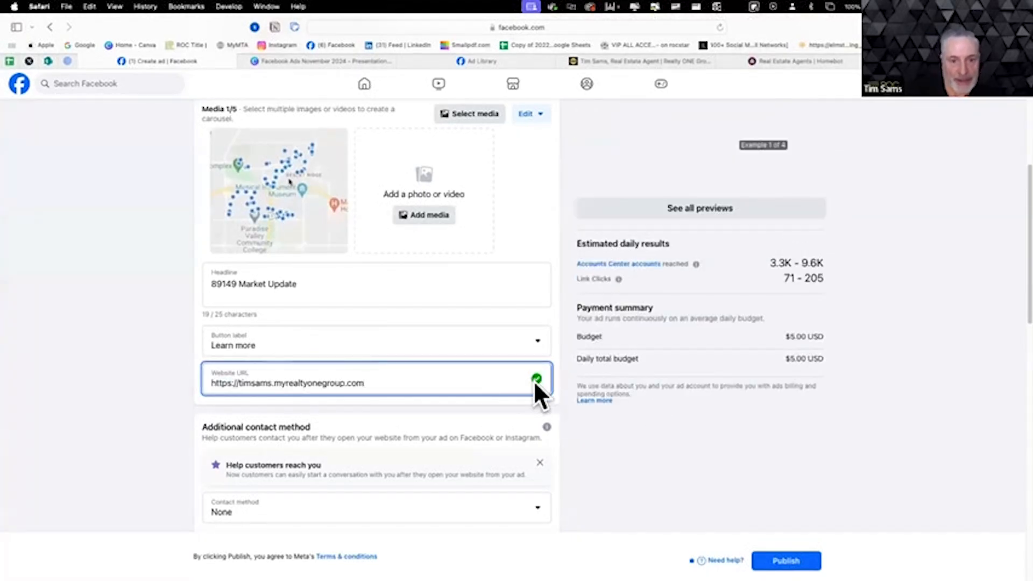
- Check the Learn more button and website address in the second and third ad preview examples
{"action": "scroll", "coordinate": [816, 473], "scroll_direction": "up", "scroll_amount": 8}
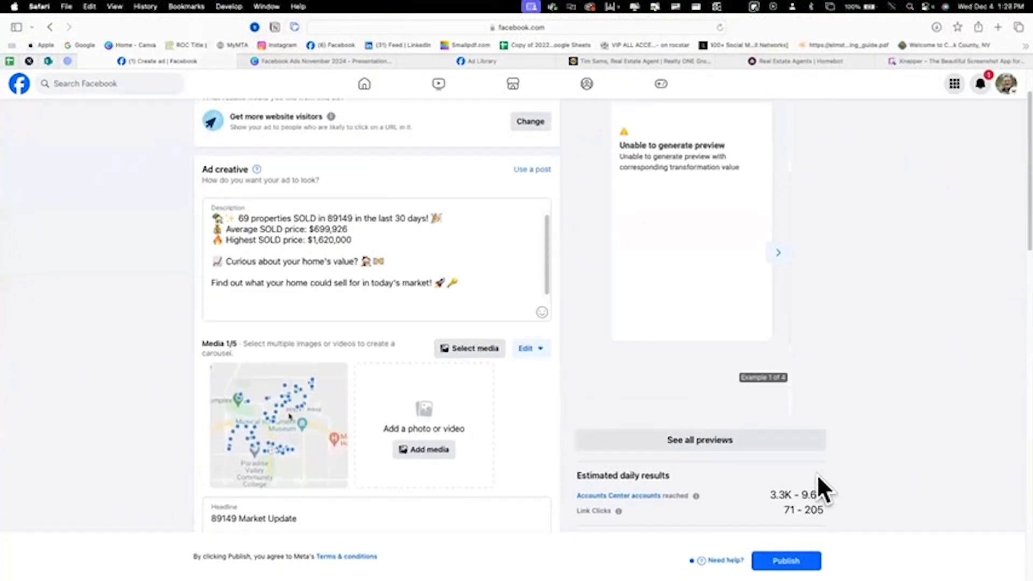
{"action": "left_click", "coordinate": [780, 319]}
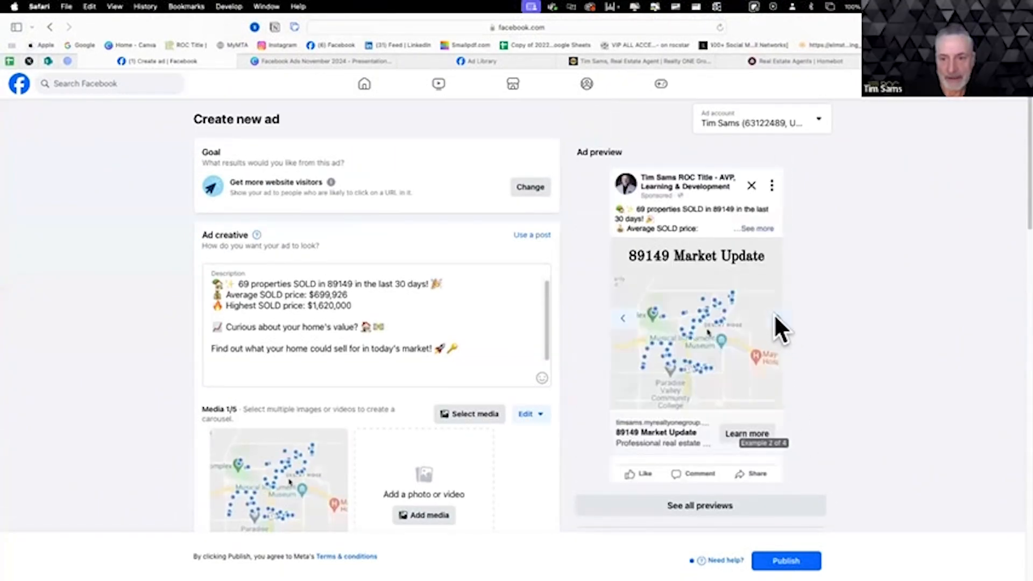
{"action": "left_click", "coordinate": [774, 318]}
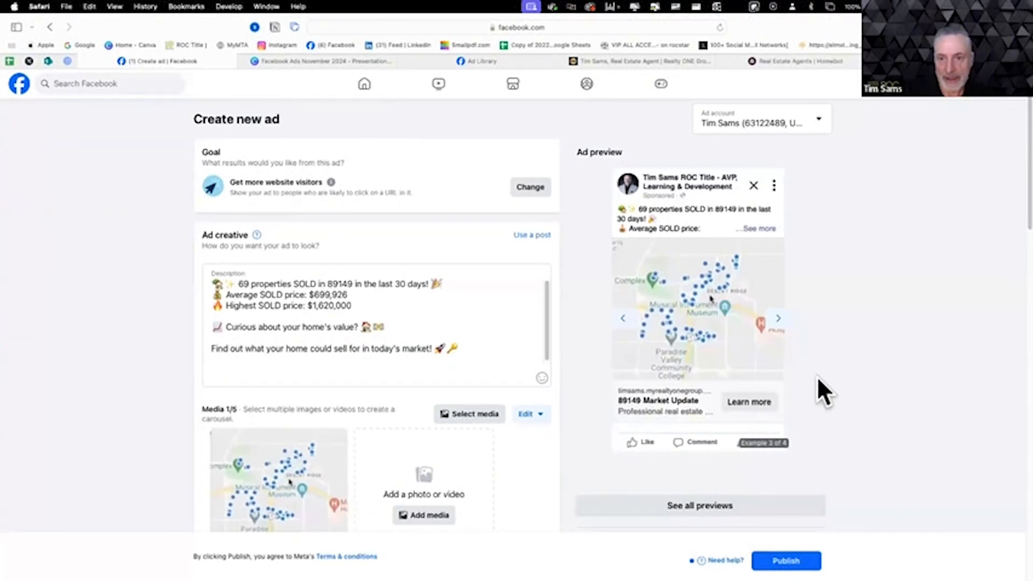
- Review the ad's estimated daily results, payment summary, additional contact method, Advantage+ creative and Special Ad Category settings
{"action": "scroll", "coordinate": [817, 379], "scroll_direction": "down", "scroll_amount": 2}
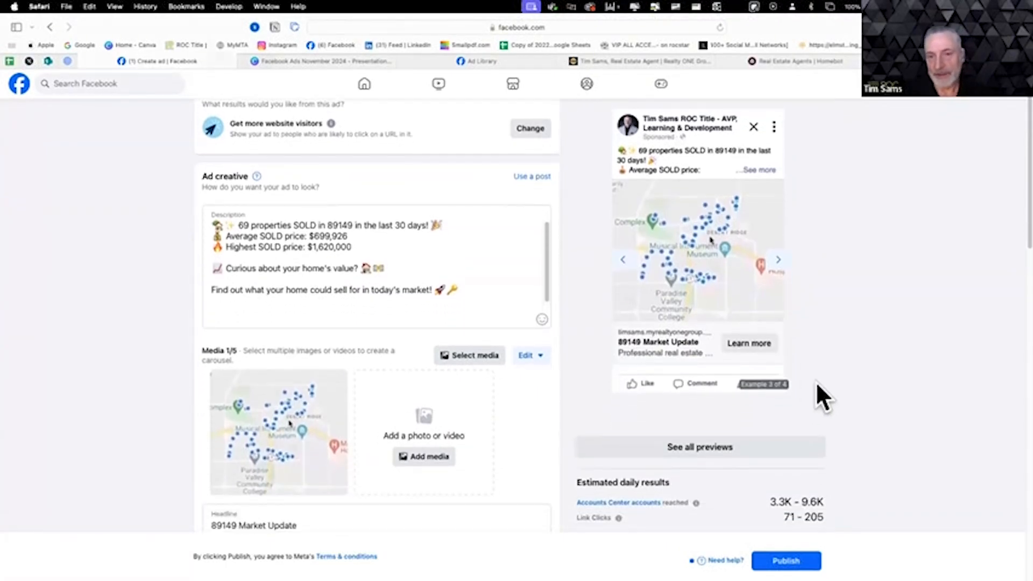
{"action": "scroll", "coordinate": [817, 382], "scroll_direction": "down", "scroll_amount": 1}
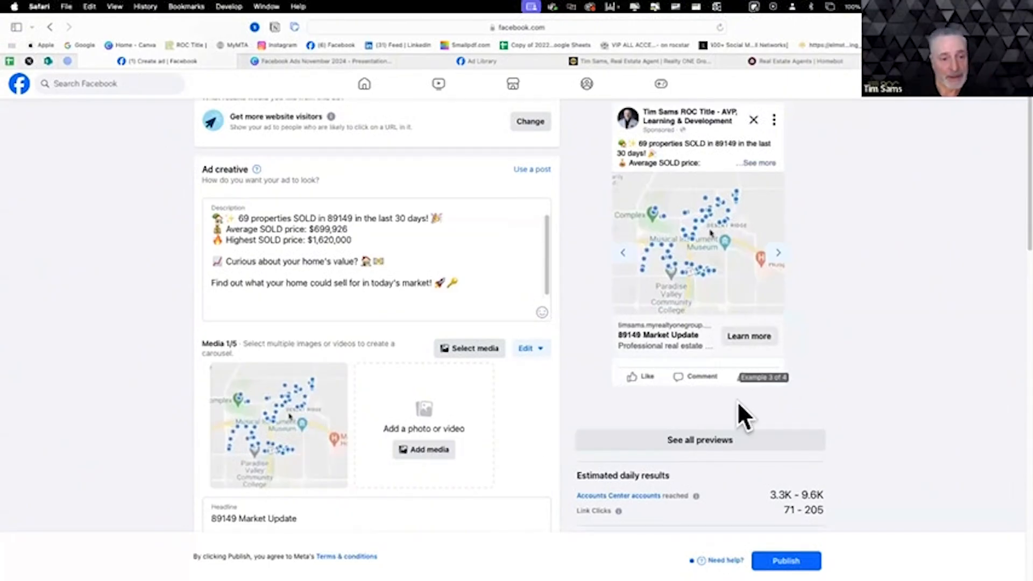
{"action": "scroll", "coordinate": [493, 474], "scroll_direction": "down", "scroll_amount": 5}
{"action": "scroll", "coordinate": [518, 464], "scroll_direction": "down", "scroll_amount": 4}
{"action": "scroll", "coordinate": [518, 464], "scroll_direction": "down", "scroll_amount": 2}
{"action": "scroll", "coordinate": [517, 464], "scroll_direction": "down", "scroll_amount": 3}
{"action": "scroll", "coordinate": [516, 461], "scroll_direction": "down", "scroll_amount": 1}
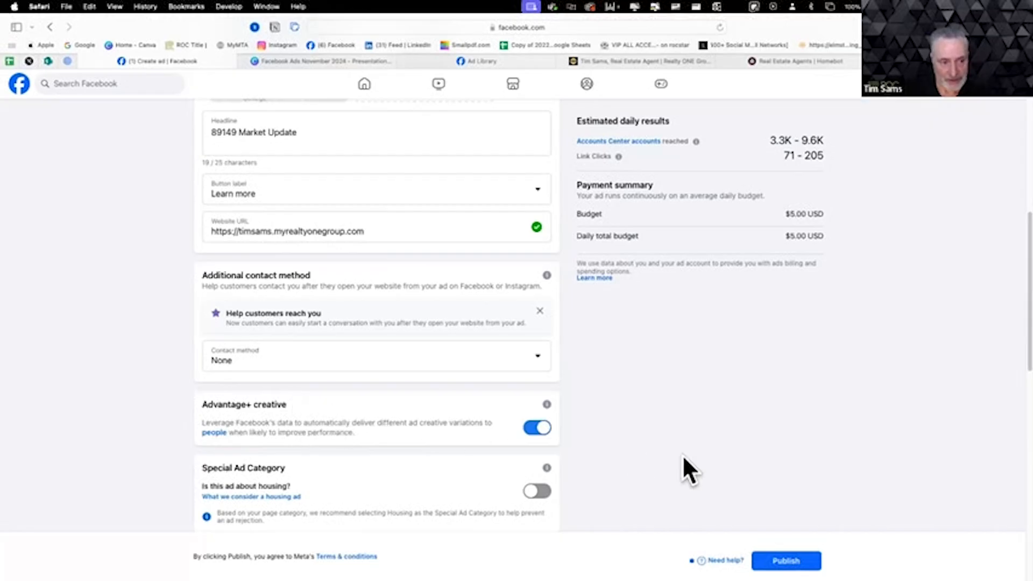
{"action": "scroll", "coordinate": [658, 429], "scroll_direction": "down", "scroll_amount": 1}
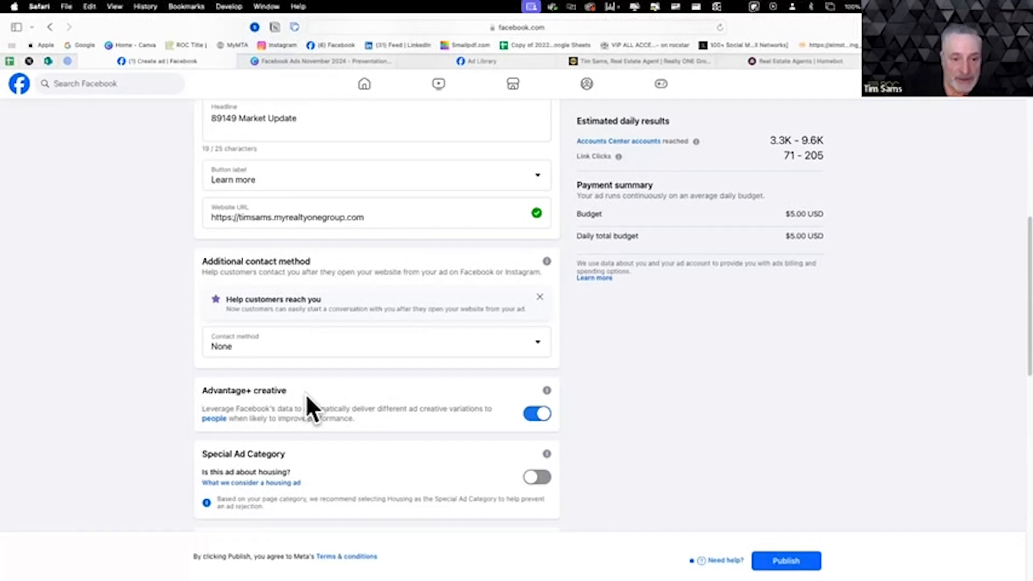
- Turn Advantage+ creative off and back on
{"action": "mouse_move", "coordinate": [546, 397]}
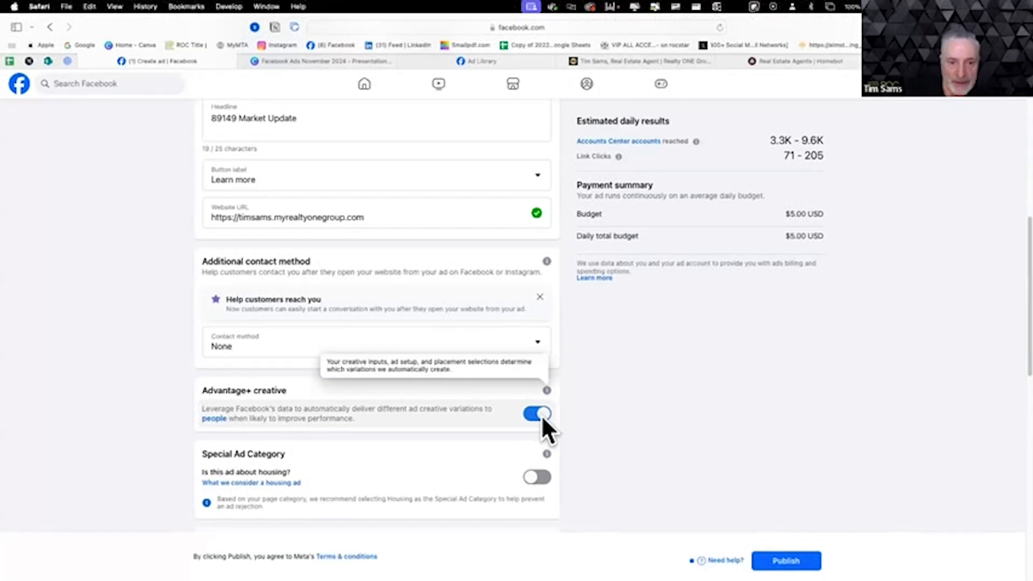
{"action": "left_click", "coordinate": [542, 414]}
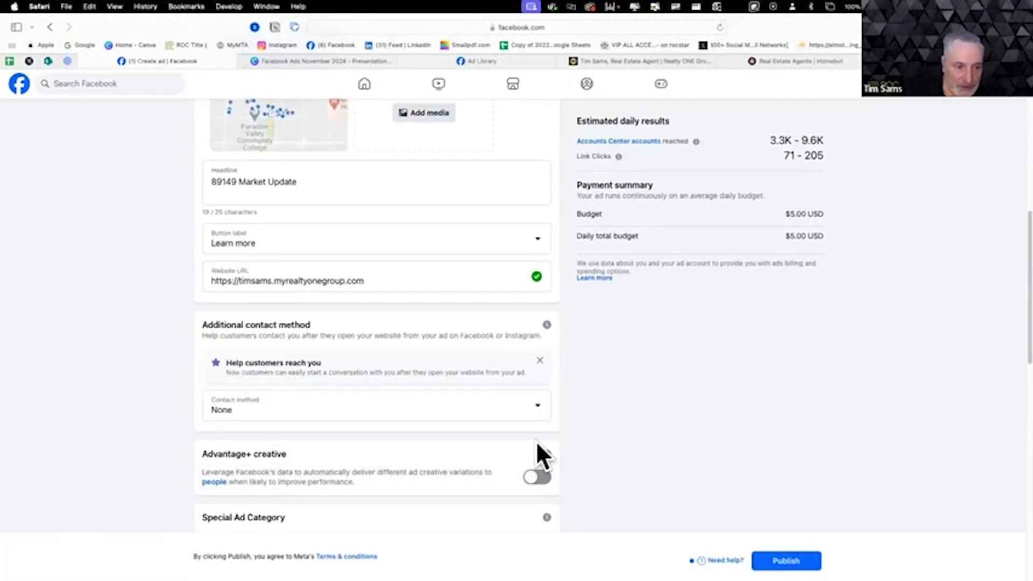
{"action": "left_click", "coordinate": [539, 478]}
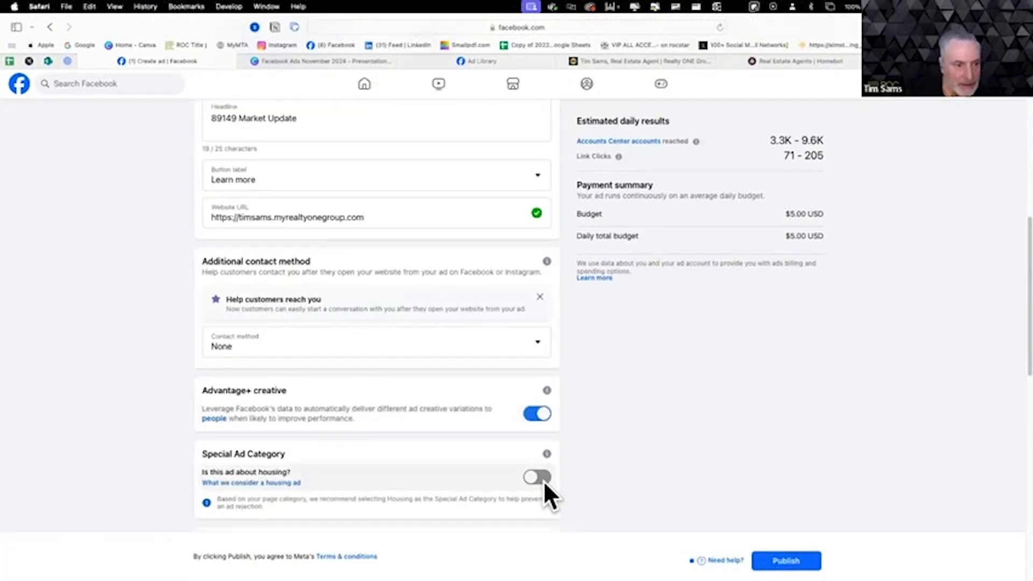
- Mark the ad as being about housing in the Special Ad Category section
{"action": "scroll", "coordinate": [598, 409], "scroll_direction": "down", "scroll_amount": 3}
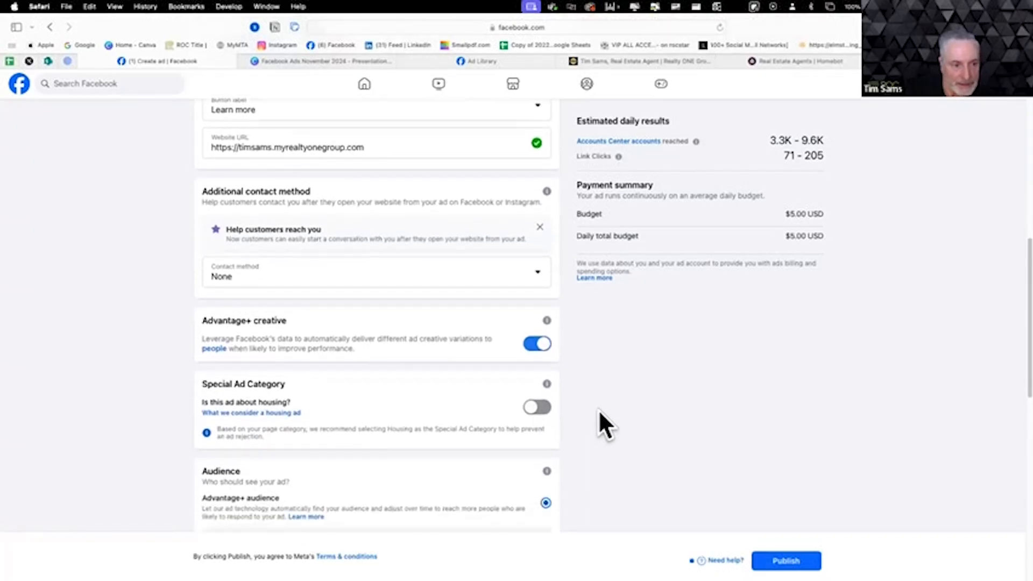
{"action": "scroll", "coordinate": [598, 409], "scroll_direction": "down", "scroll_amount": 1}
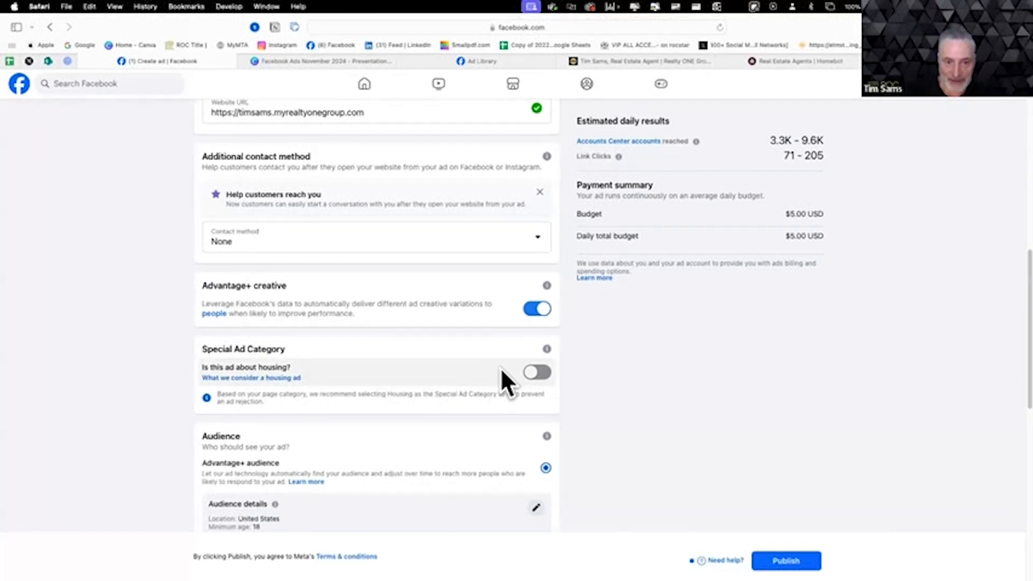
{"action": "left_click", "coordinate": [537, 370]}
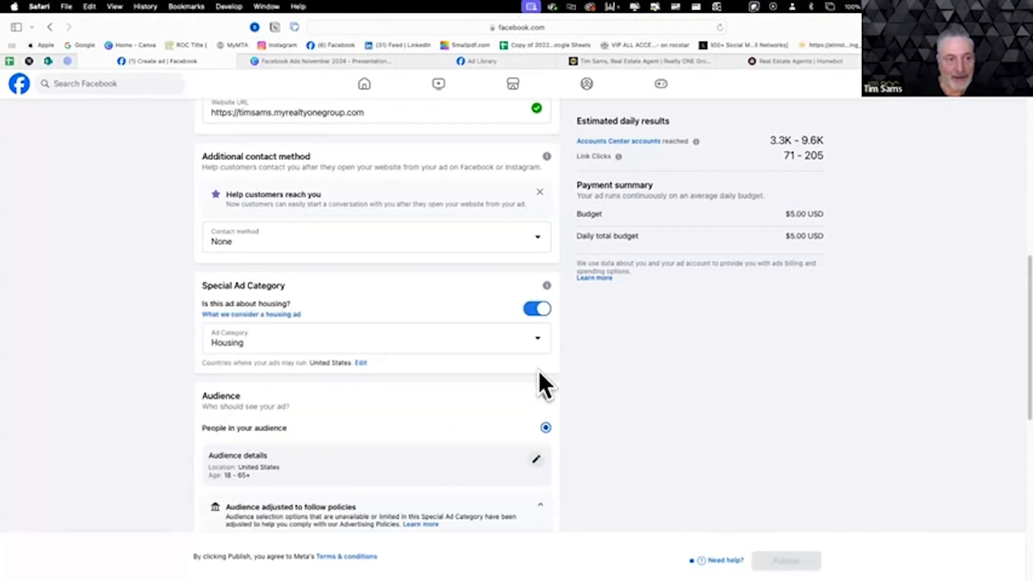
- Review the available special ad category options, keeping only Housing selected
{"action": "left_click", "coordinate": [536, 347]}
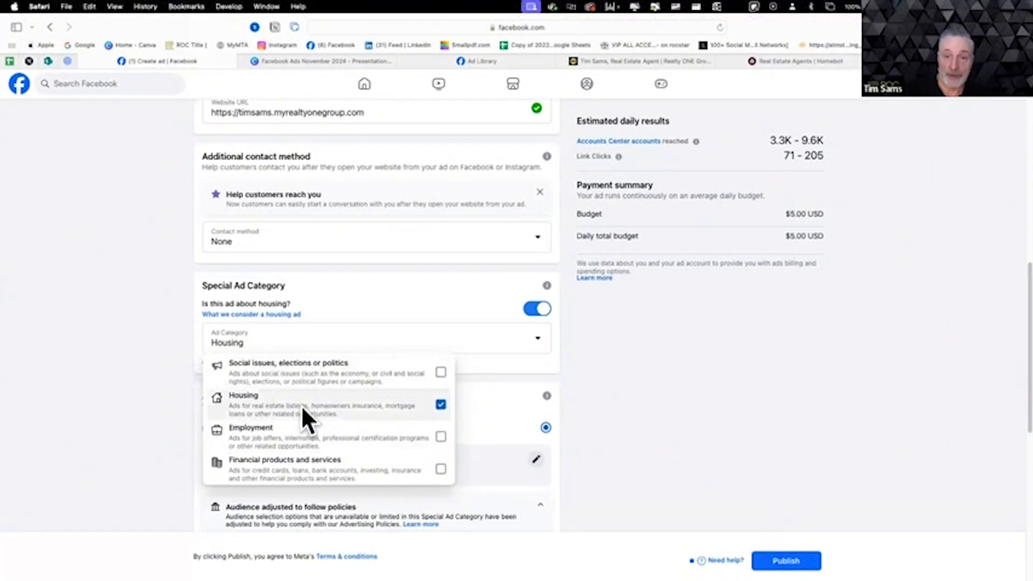
{"action": "left_click", "coordinate": [643, 395]}
{"action": "scroll", "coordinate": [644, 394], "scroll_direction": "down", "scroll_amount": 3}
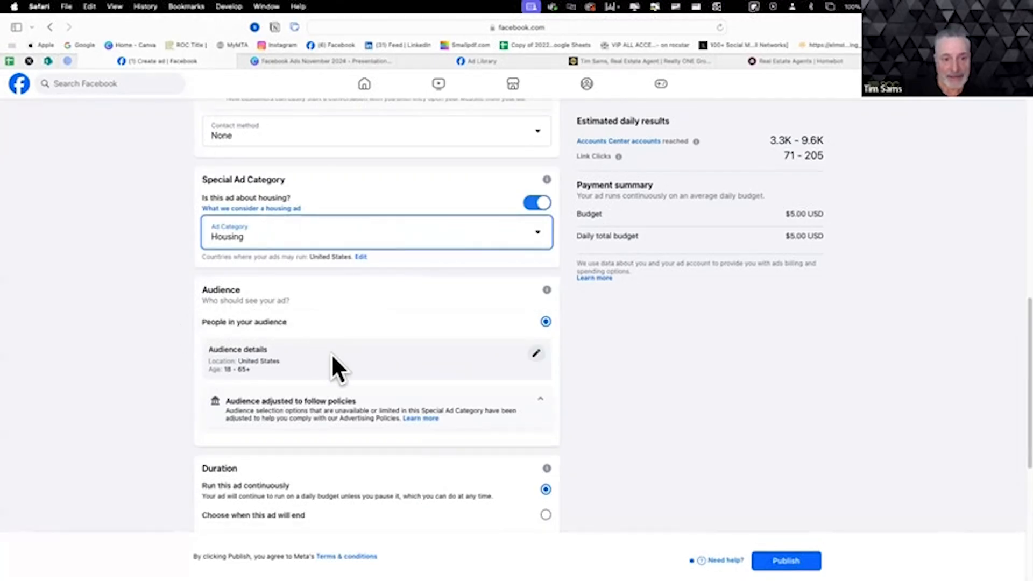
- Replace the audience location with Pumpkin Patch NW 89149, Las Vegas, Nevada, in the audience details
{"action": "left_click", "coordinate": [537, 353]}
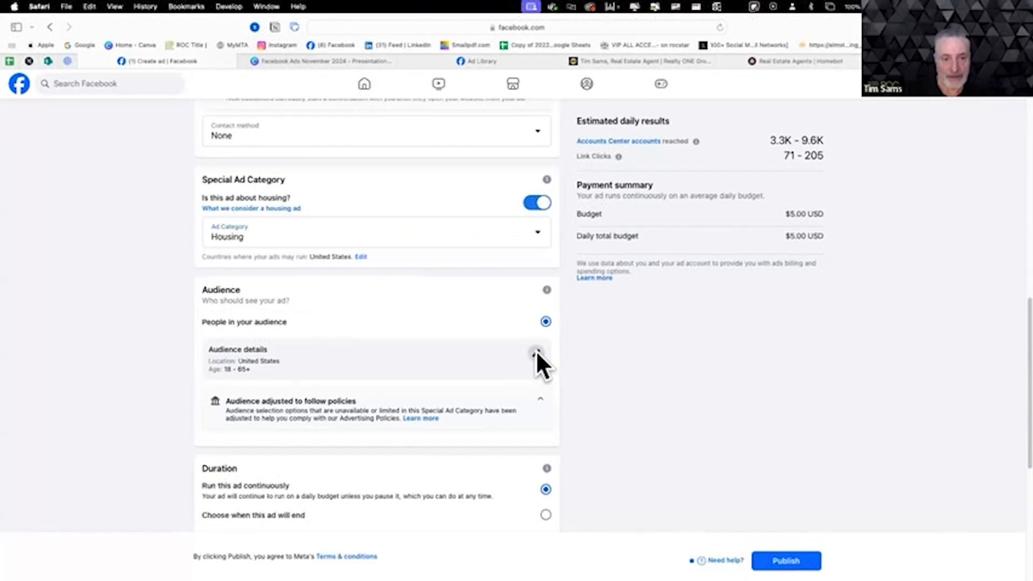
{"action": "left_click", "coordinate": [537, 353]}
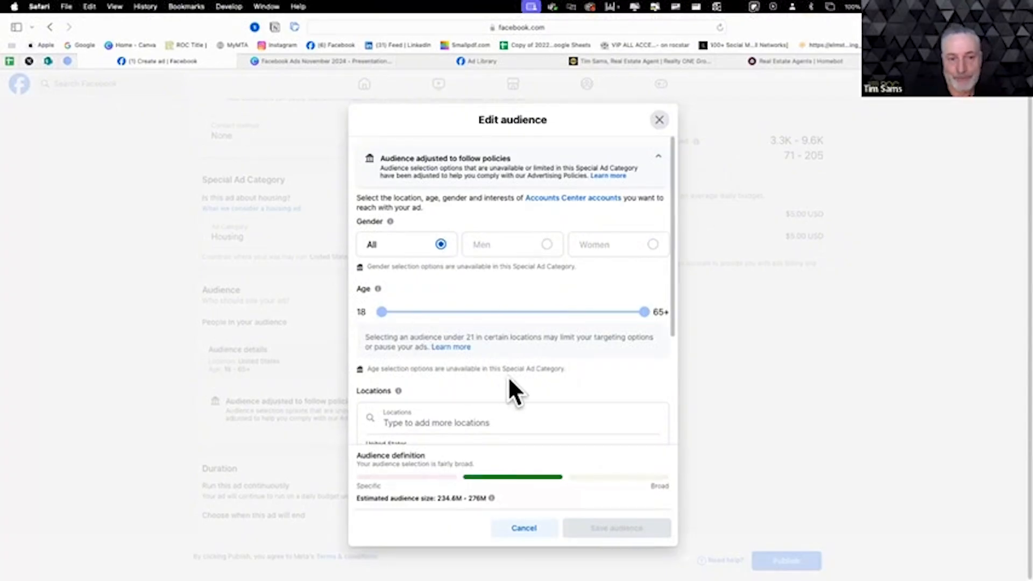
{"action": "scroll", "coordinate": [509, 380], "scroll_direction": "down", "scroll_amount": 1}
{"action": "scroll", "coordinate": [509, 379], "scroll_direction": "down", "scroll_amount": 1}
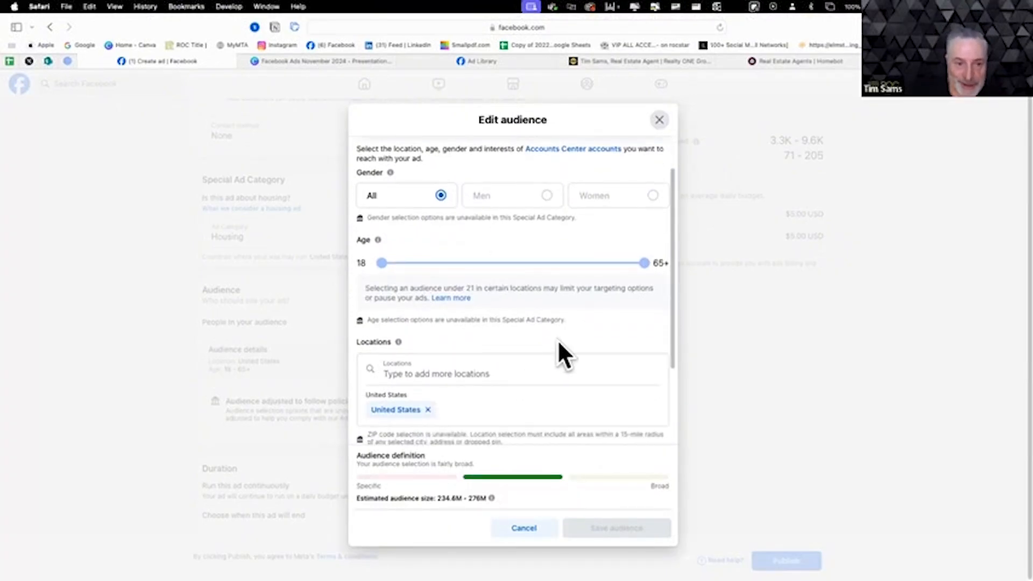
{"action": "scroll", "coordinate": [559, 343], "scroll_direction": "down", "scroll_amount": 3}
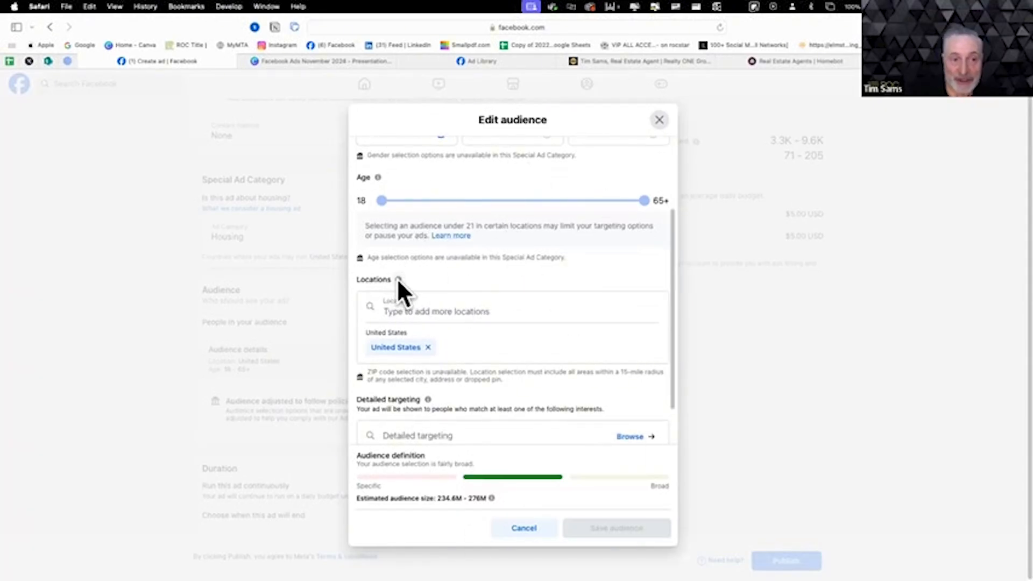
{"action": "left_click", "coordinate": [417, 312]}
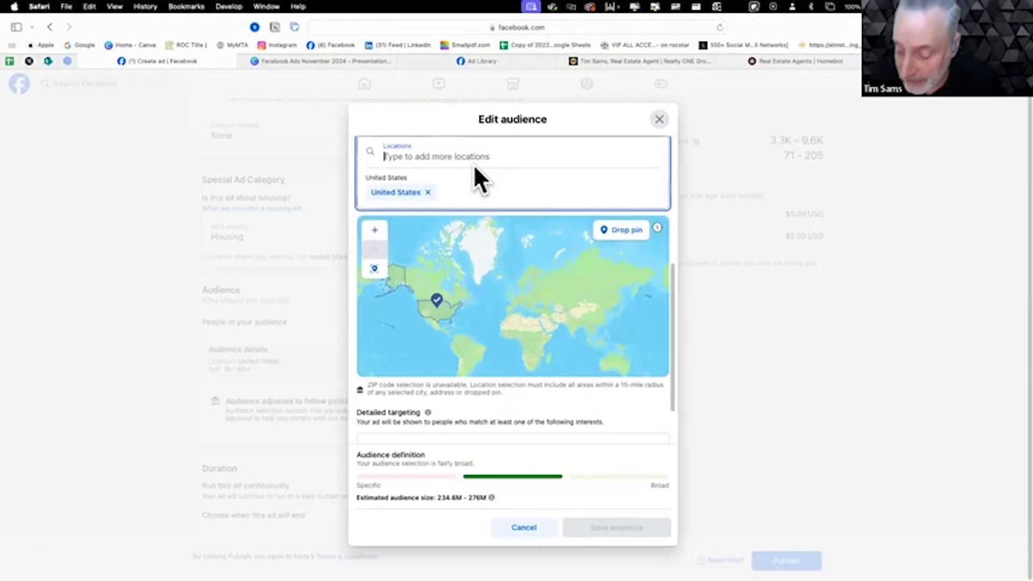
{"action": "type", "text": "89149"}
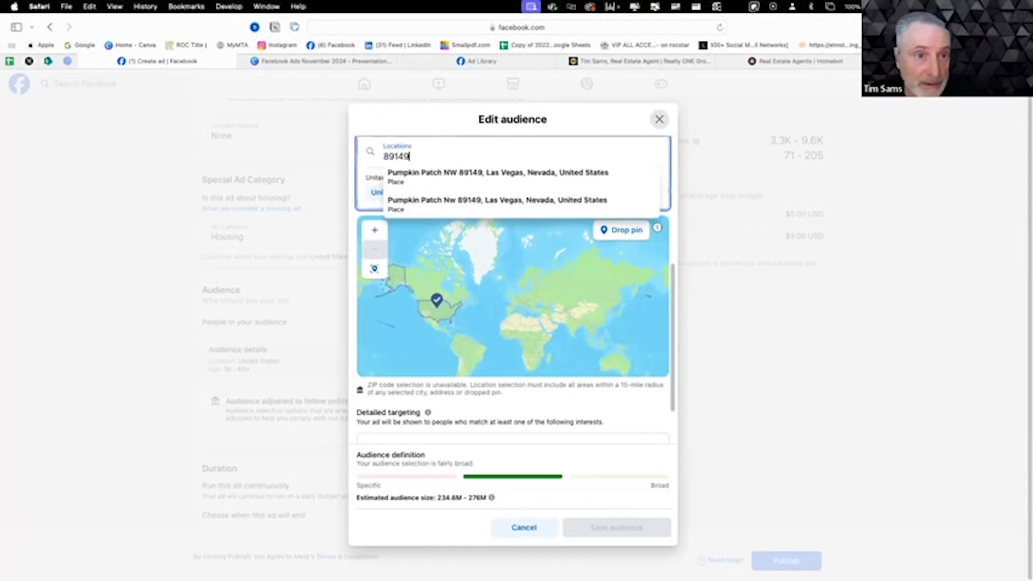
{"action": "left_click", "coordinate": [523, 183]}
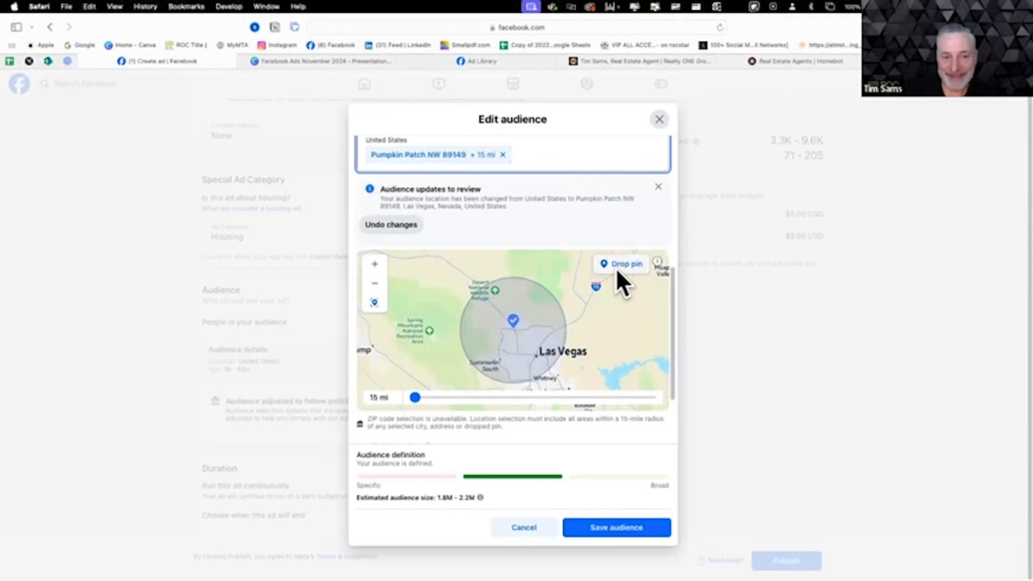
- Inspect the targeted area around the map pin and try to reduce the location radius below 15 miles
{"action": "left_click", "coordinate": [375, 265]}
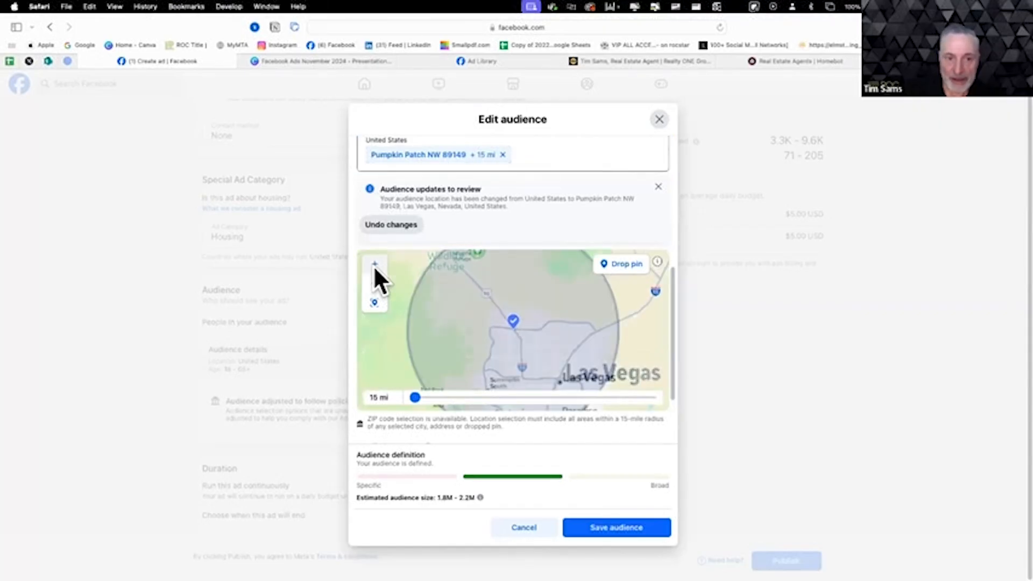
{"action": "left_click", "coordinate": [375, 265]}
{"action": "left_click", "coordinate": [375, 265]}
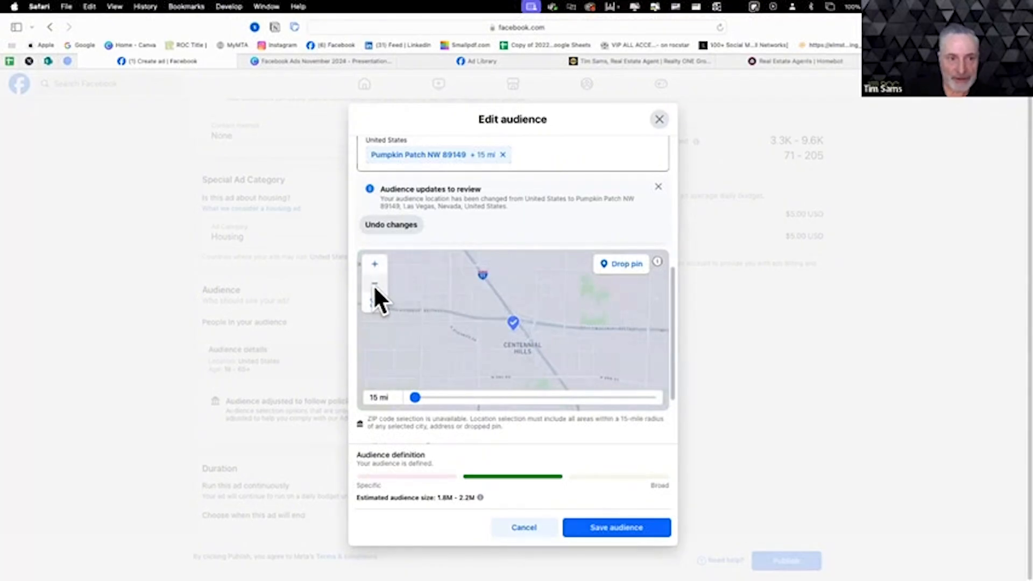
{"action": "left_click", "coordinate": [374, 284]}
{"action": "left_click", "coordinate": [374, 283]}
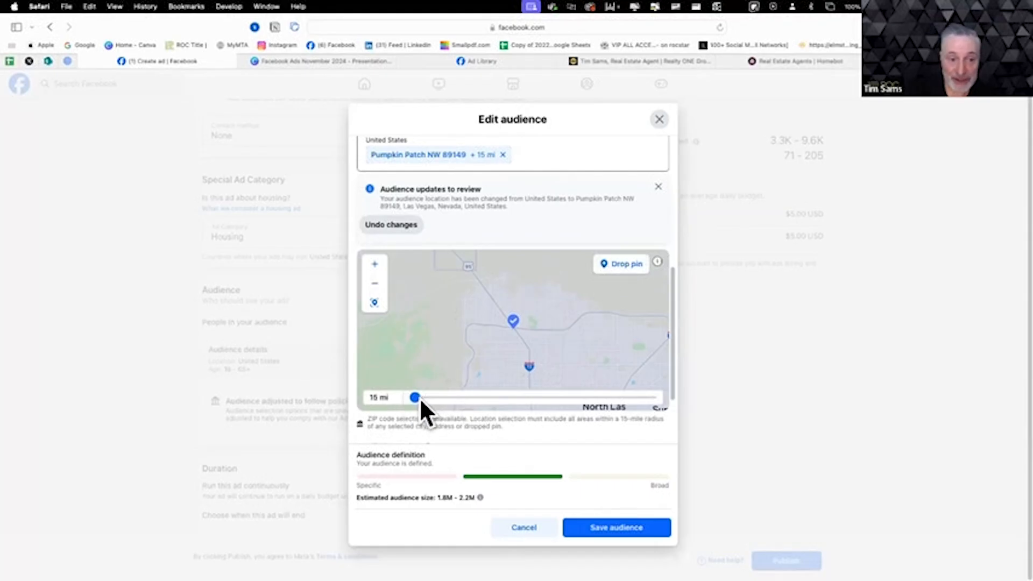
{"action": "mouse_move", "coordinate": [420, 398]}
{"action": "left_mouse_down"}
{"action": "mouse_move", "coordinate": [450, 398]}
{"action": "mouse_move", "coordinate": [410, 399]}
{"action": "left_mouse_up"}
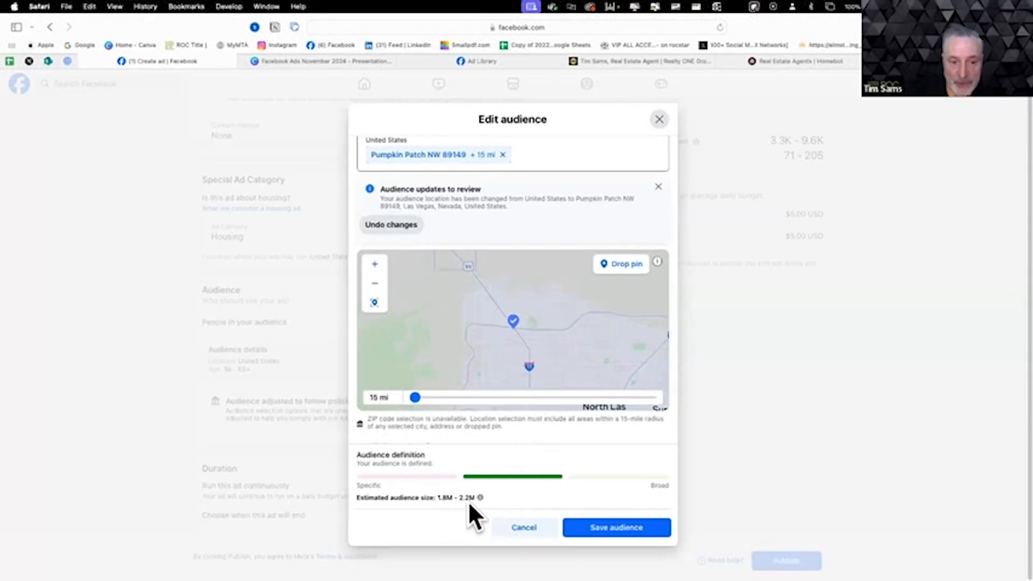
- Check the estimated audience size and save the edited audience
{"action": "mouse_move", "coordinate": [478, 496]}
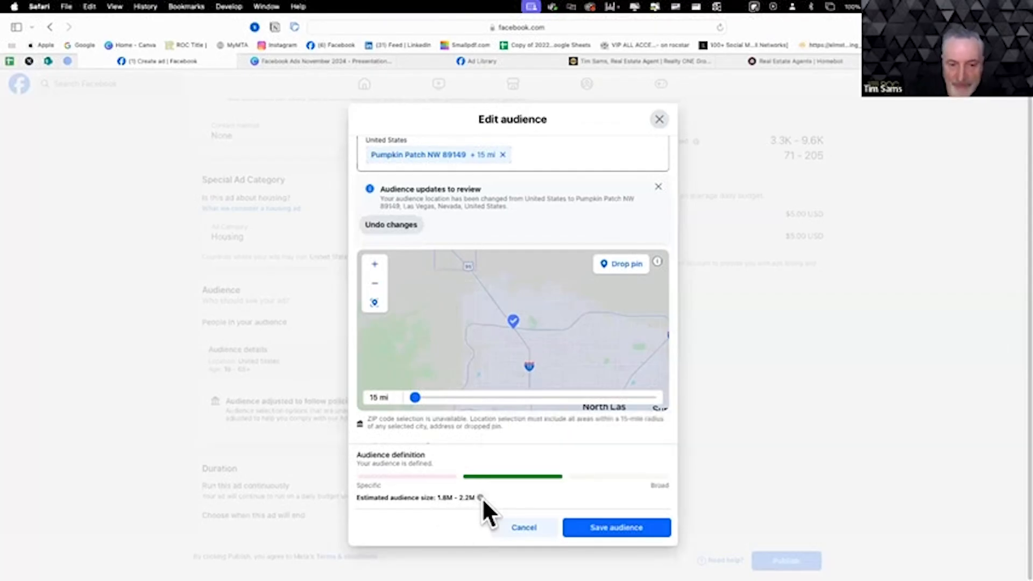
{"action": "left_click", "coordinate": [605, 527]}
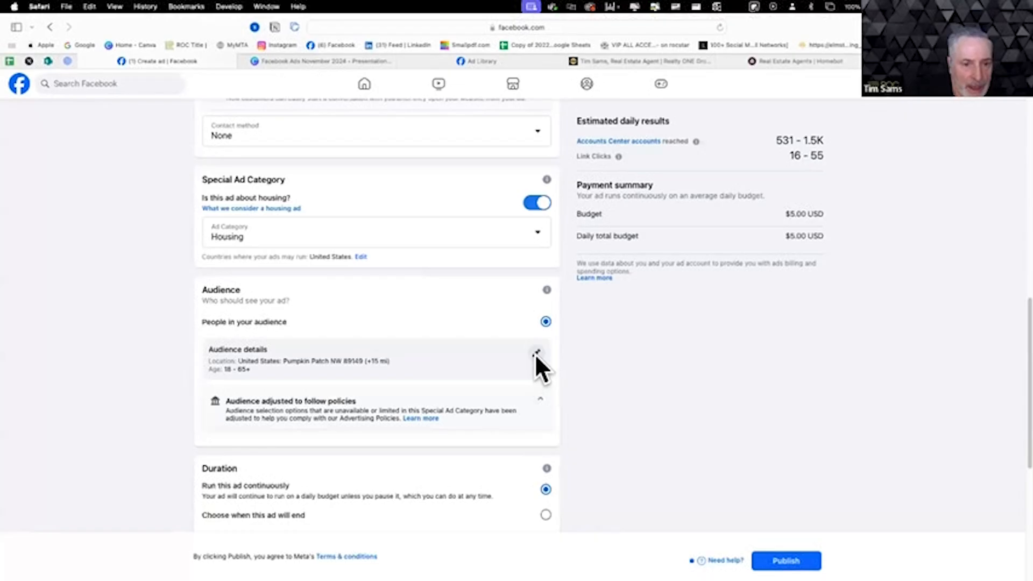
- Give the ad a fixed end, running it for 7 days until Dec 11, 2024
{"action": "scroll", "coordinate": [535, 355], "scroll_direction": "down", "scroll_amount": 3}
{"action": "scroll", "coordinate": [531, 364], "scroll_direction": "down", "scroll_amount": 5}
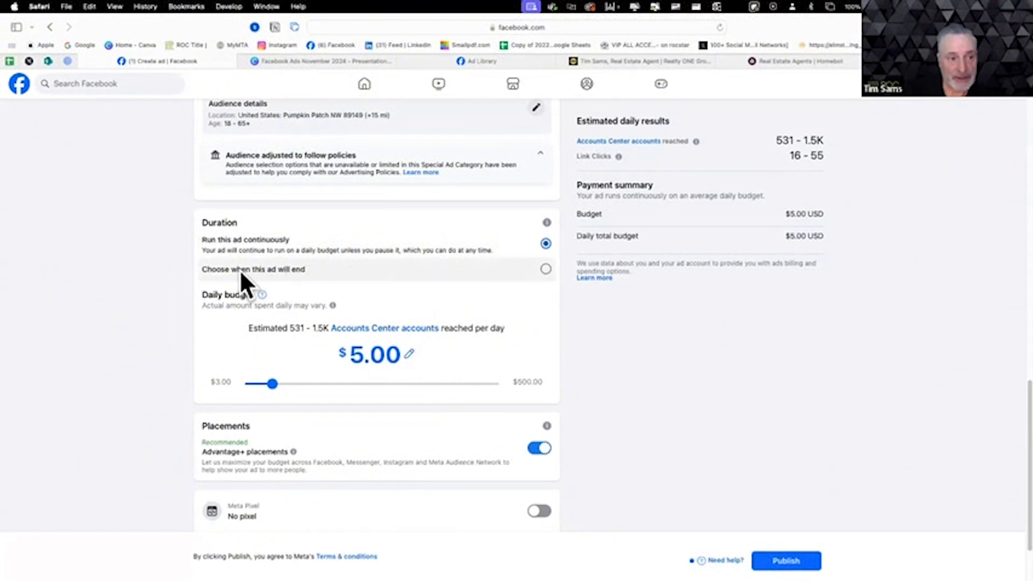
{"action": "left_click", "coordinate": [546, 269]}
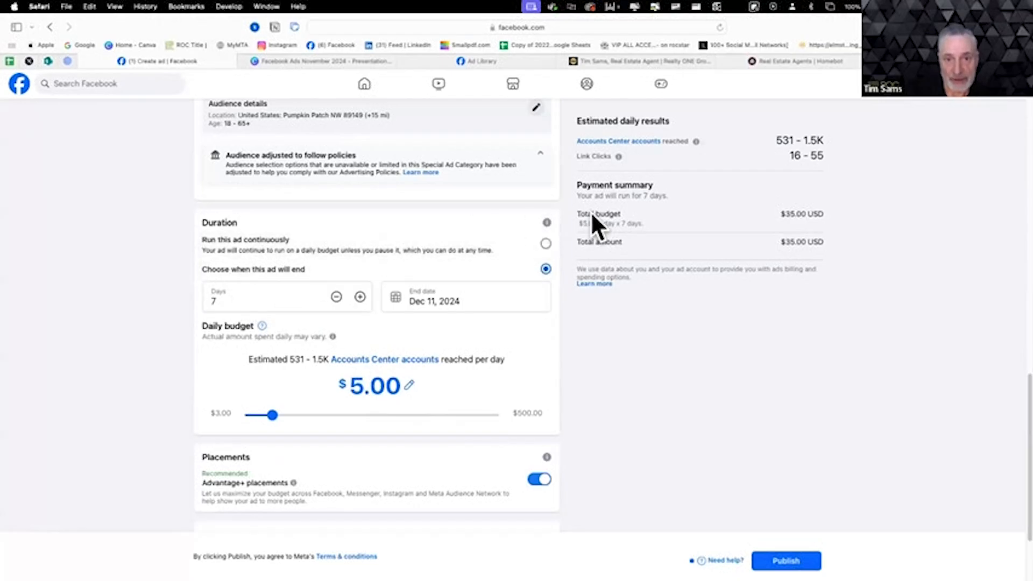
- Raise the daily budget to $10.00
{"action": "scroll", "coordinate": [691, 266], "scroll_direction": "up", "scroll_amount": 2}
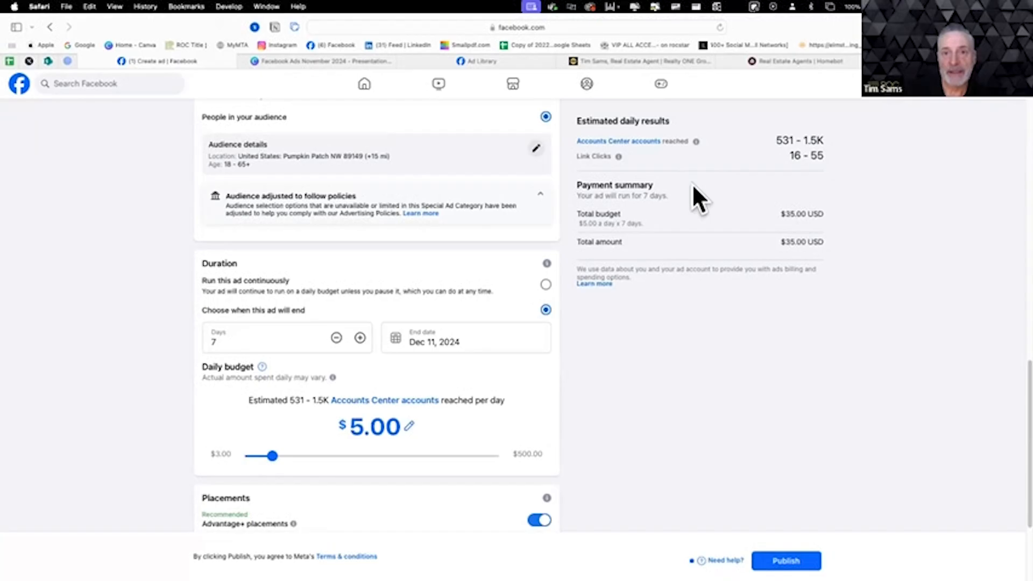
{"action": "scroll", "coordinate": [692, 182], "scroll_direction": "up", "scroll_amount": 1}
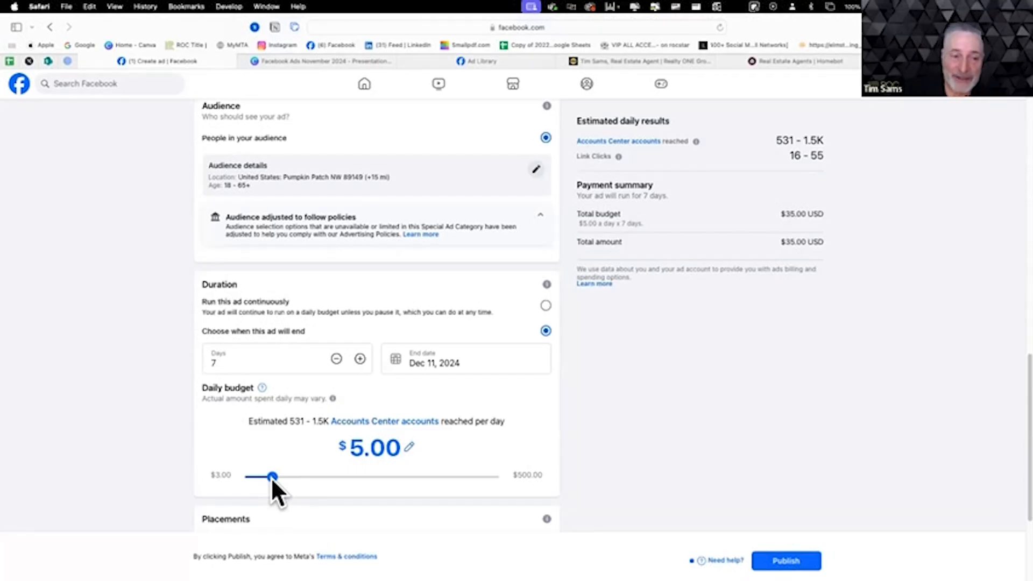
{"action": "left_click_drag", "start_coordinate": [273, 476], "coordinate": [327, 479]}
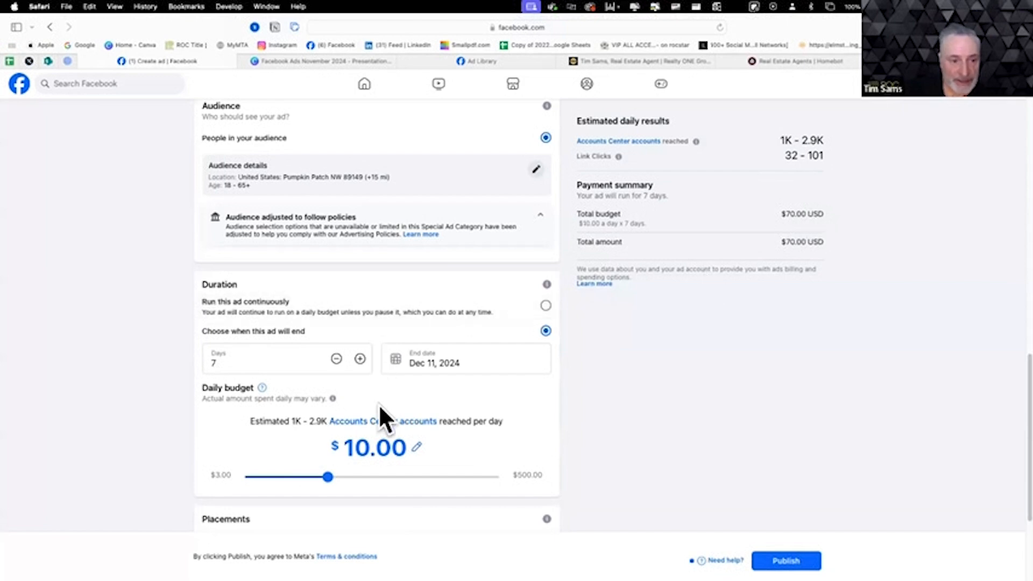
- Turn Advantage+ placements off to view the manual placement choices and switch it back on
{"action": "scroll", "coordinate": [375, 464], "scroll_direction": "down", "scroll_amount": 2}
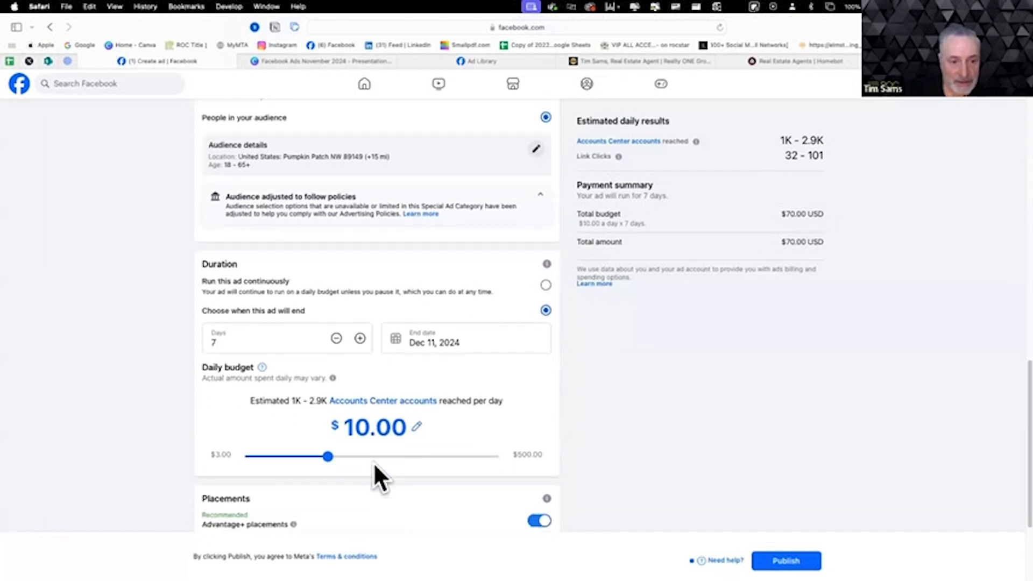
{"action": "scroll", "coordinate": [375, 466], "scroll_direction": "down", "scroll_amount": 5}
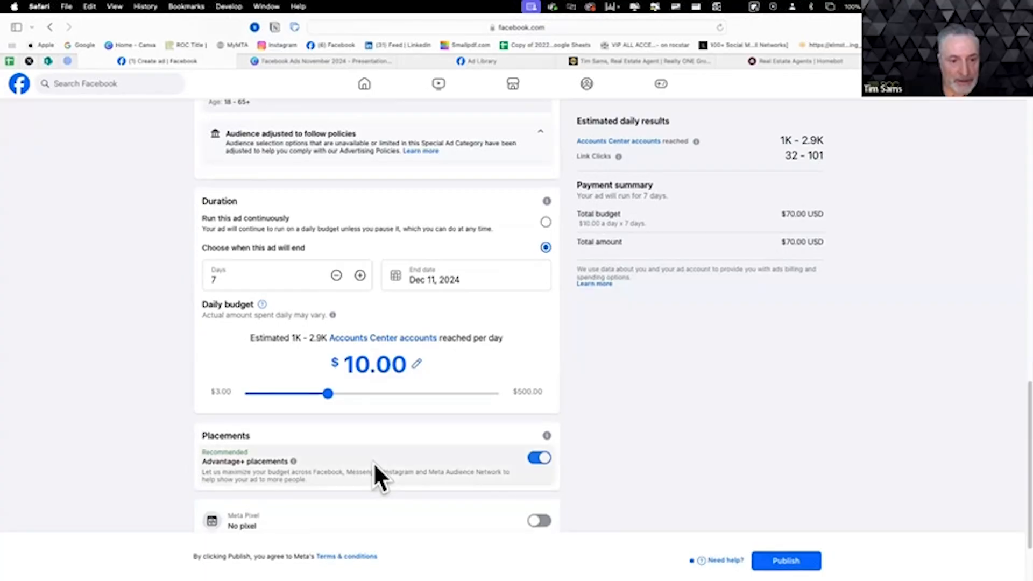
{"action": "scroll", "coordinate": [375, 466], "scroll_direction": "down", "scroll_amount": 3}
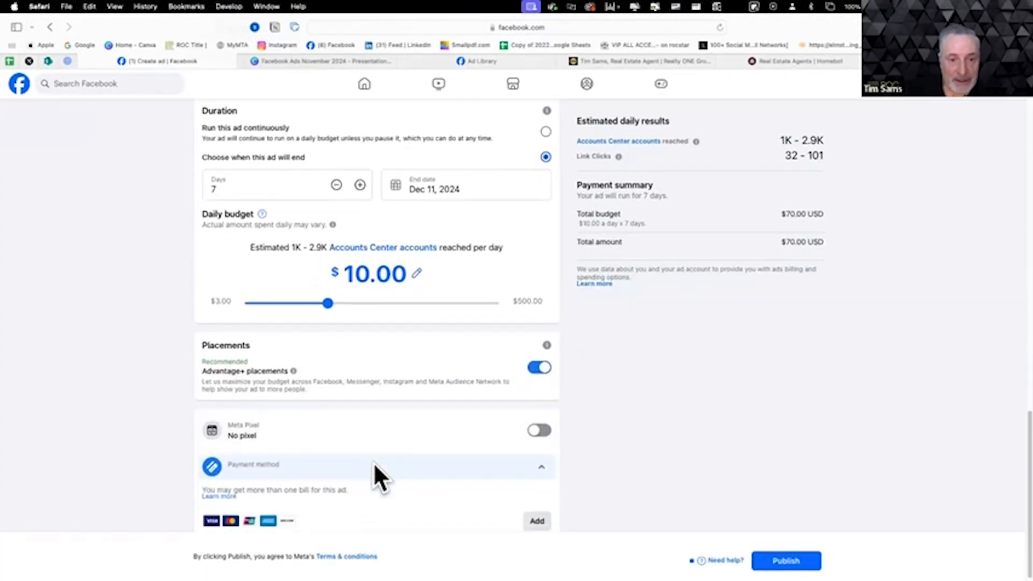
{"action": "scroll", "coordinate": [381, 444], "scroll_direction": "down", "scroll_amount": 1}
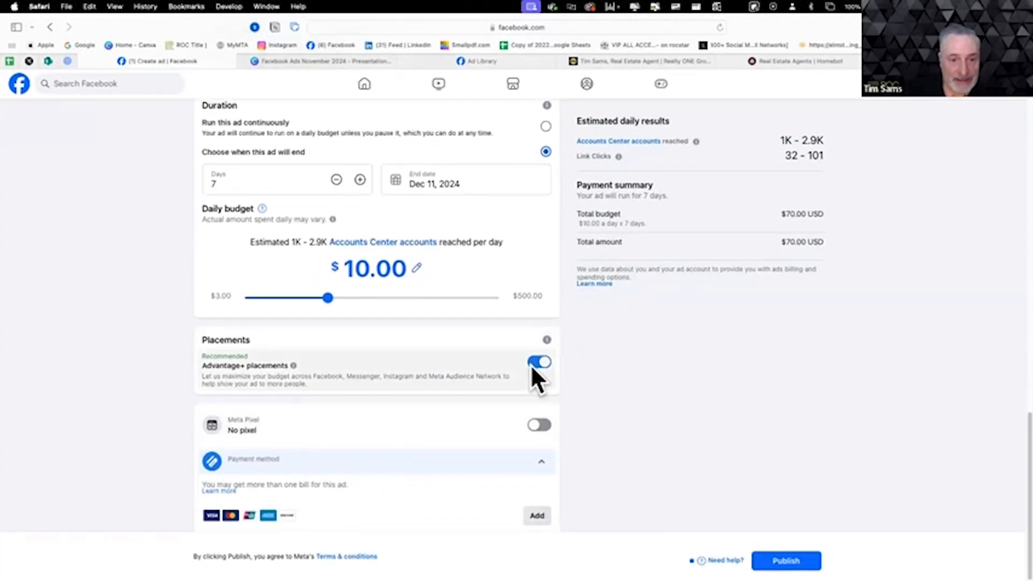
{"action": "mouse_move", "coordinate": [546, 340]}
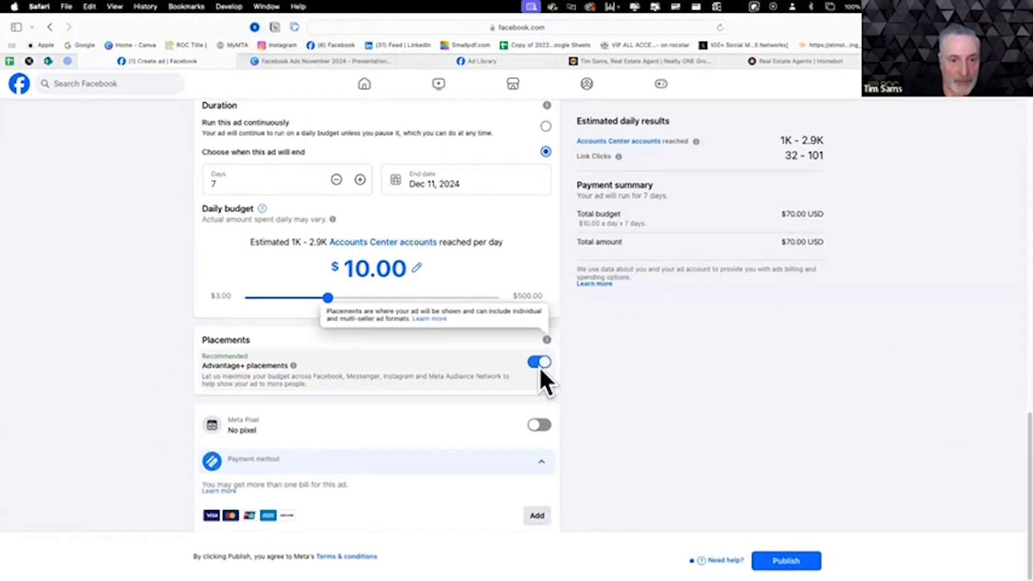
{"action": "left_click", "coordinate": [540, 362]}
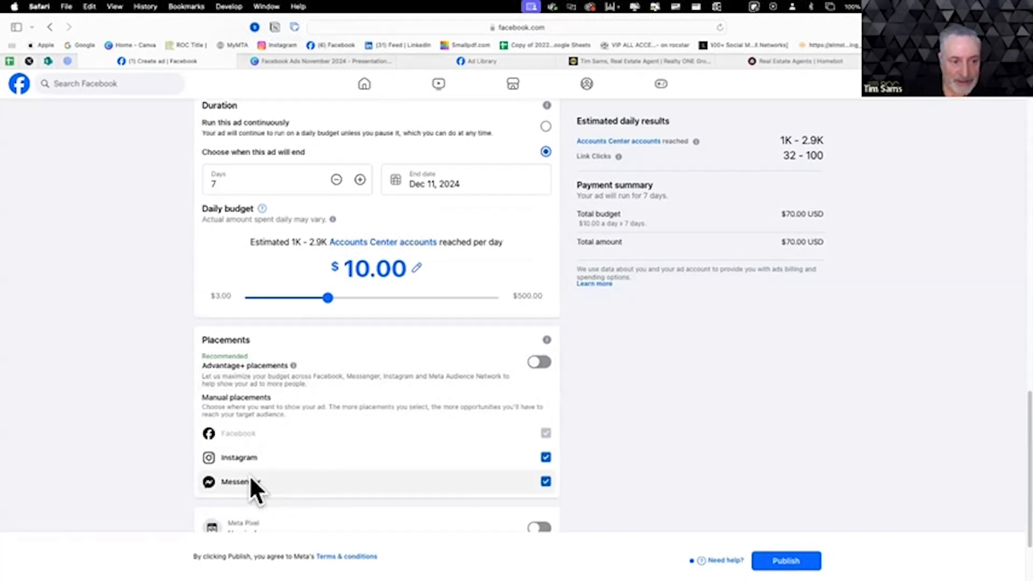
{"action": "left_click", "coordinate": [537, 362]}
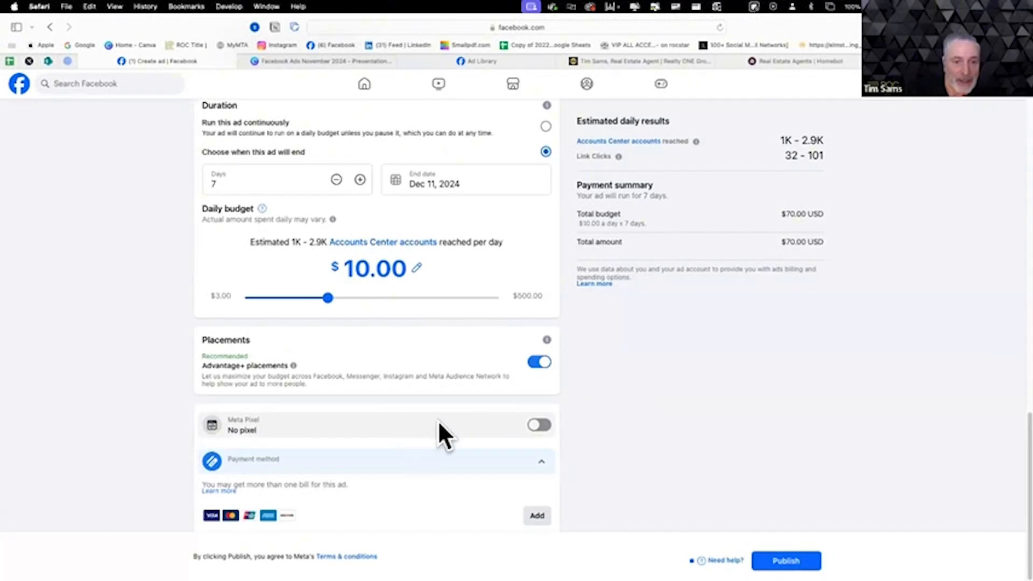
- Review the payment method section and the ad's contact, special category, audience and duration settings
{"action": "scroll", "coordinate": [509, 469], "scroll_direction": "up", "scroll_amount": 1}
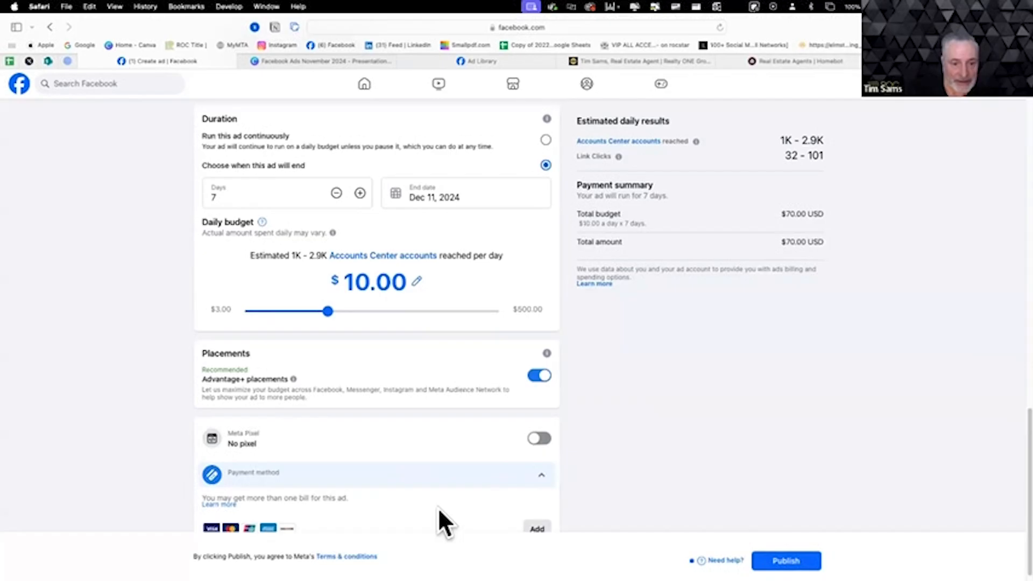
{"action": "scroll", "coordinate": [441, 506], "scroll_direction": "down", "scroll_amount": 1}
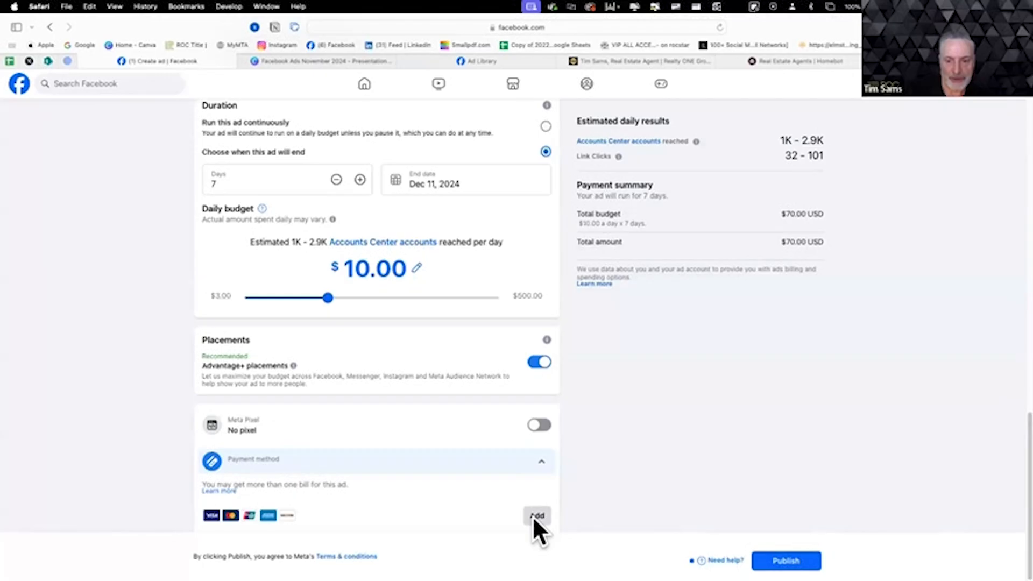
{"action": "scroll", "coordinate": [774, 306], "scroll_direction": "up", "scroll_amount": 15}
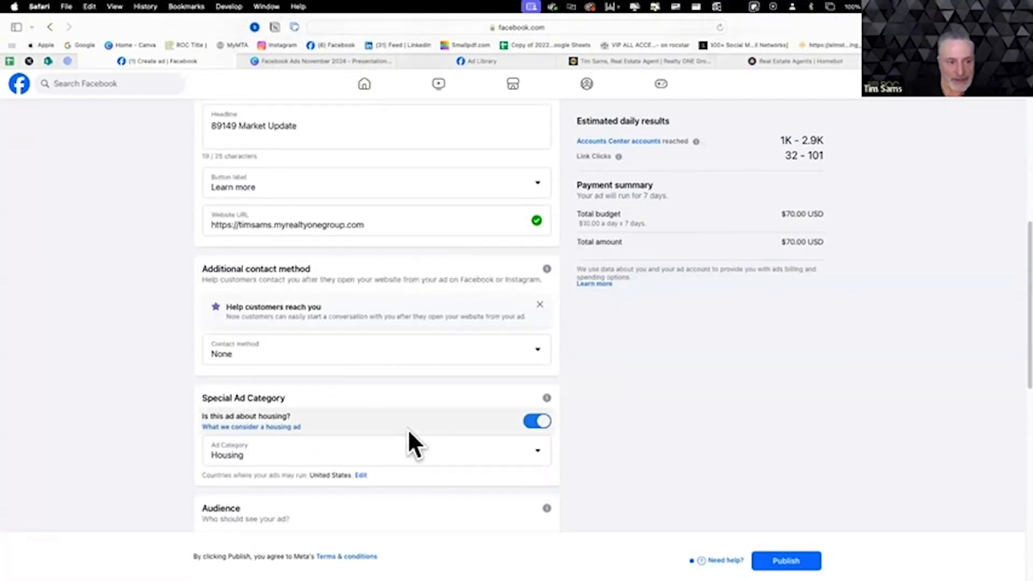
{"action": "scroll", "coordinate": [411, 425], "scroll_direction": "up", "scroll_amount": 4}
{"action": "scroll", "coordinate": [587, 434], "scroll_direction": "down", "scroll_amount": 10}
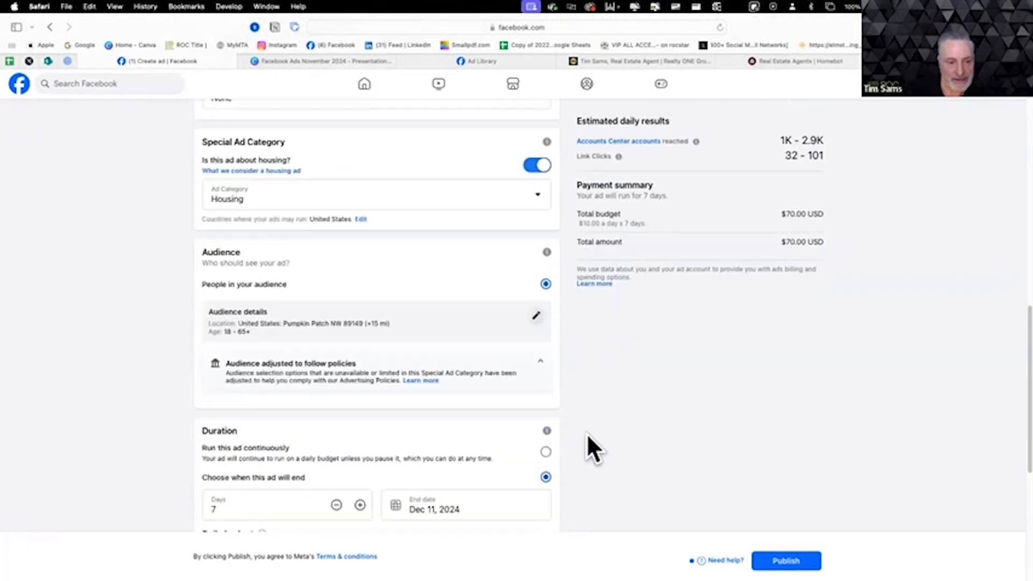
- Check the second and third ad preview examples and the ad's payment summary before publishing
{"action": "scroll", "coordinate": [587, 434], "scroll_direction": "up", "scroll_amount": 5}
{"action": "scroll", "coordinate": [587, 434], "scroll_direction": "up", "scroll_amount": 10}
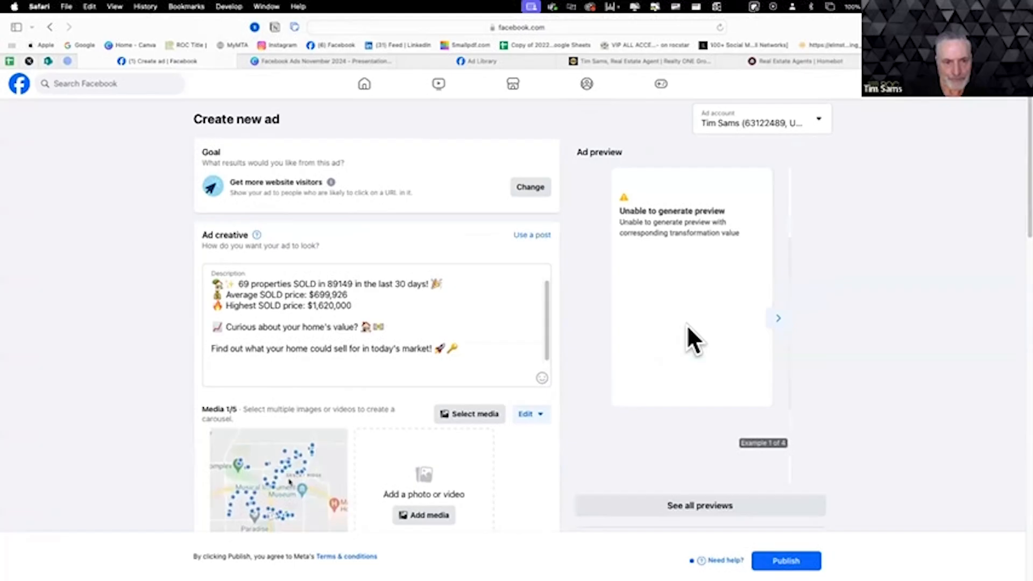
{"action": "left_click", "coordinate": [778, 318]}
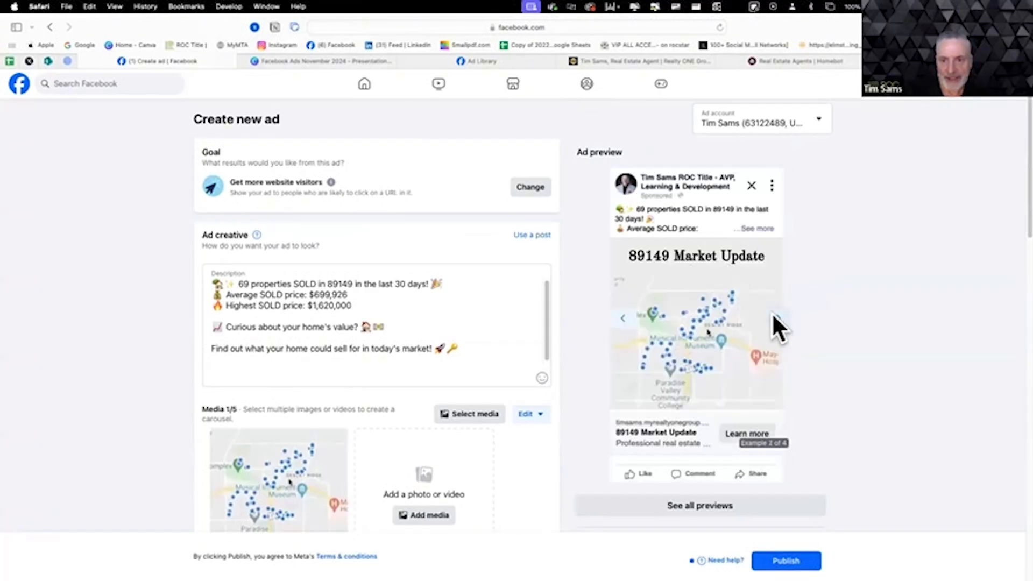
{"action": "left_click", "coordinate": [777, 318]}
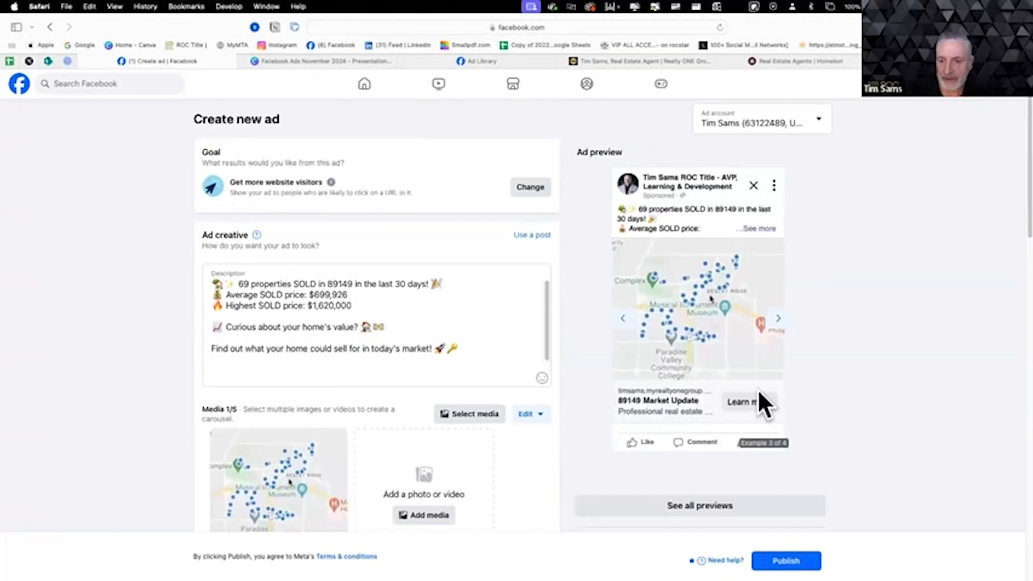
{"action": "scroll", "coordinate": [680, 482], "scroll_direction": "down", "scroll_amount": 5}
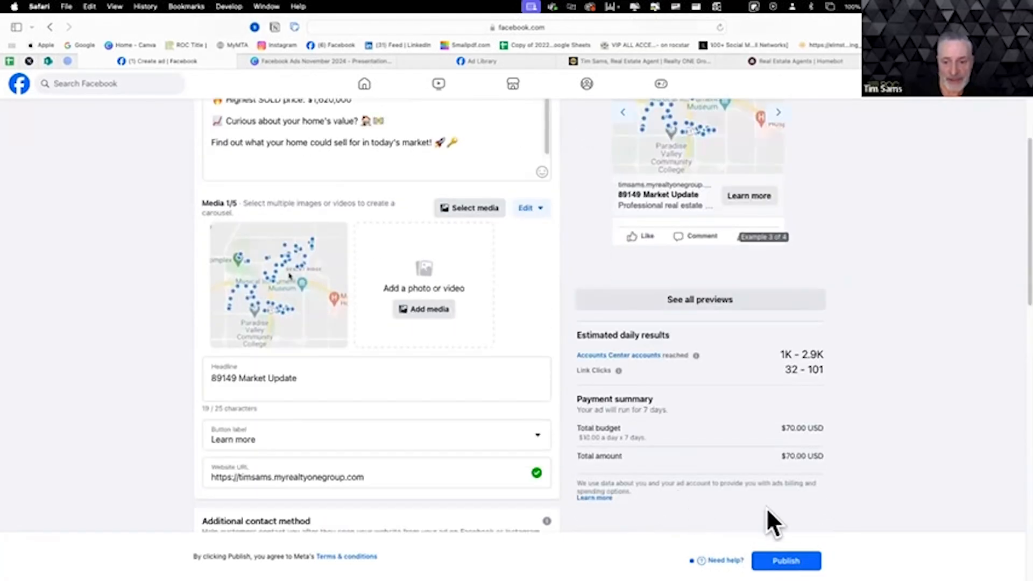
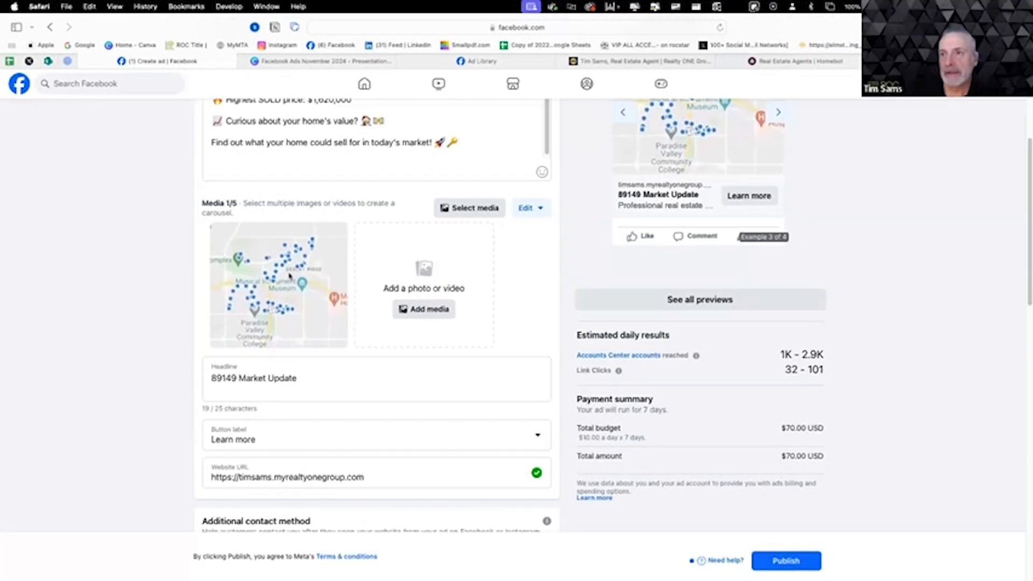
- Open Instagram in a new browser tab and bring up the account insights from the profile page
{"action": "key", "text": "super+t"}
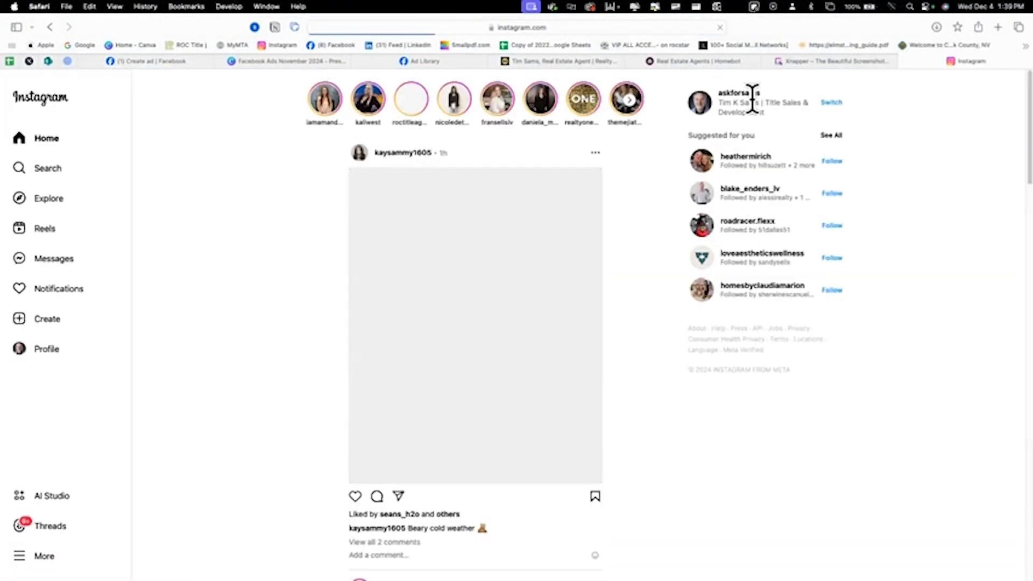
{"action": "left_click", "coordinate": [742, 93]}
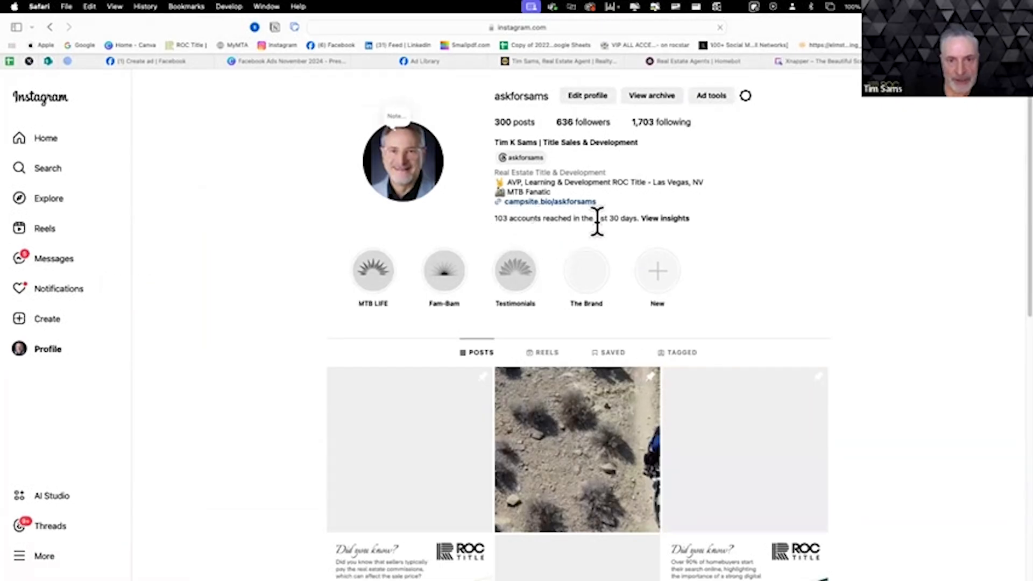
{"action": "left_click", "coordinate": [661, 222]}
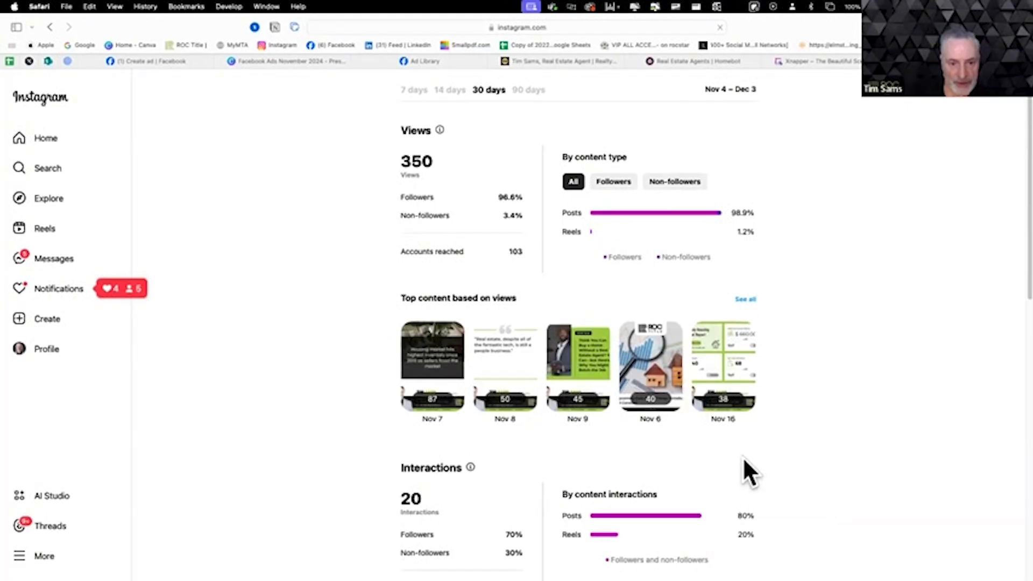
- Examine the 30-day Instagram insights for views, interactions, top content, profile activity and followers' most active times
{"action": "scroll", "coordinate": [742, 460], "scroll_direction": "down", "scroll_amount": 5}
{"action": "scroll", "coordinate": [742, 460], "scroll_direction": "down", "scroll_amount": 10}
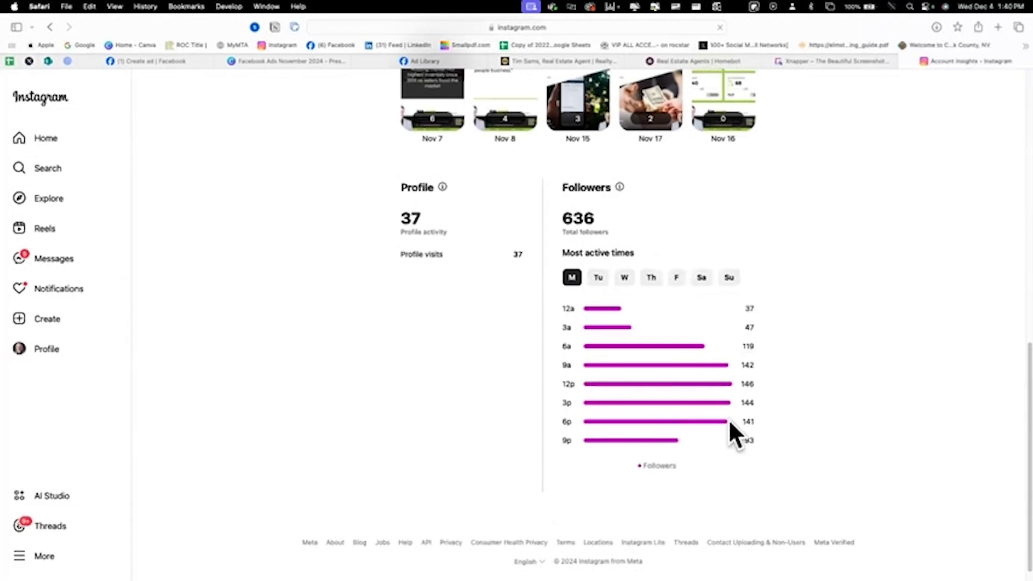
{"action": "scroll", "coordinate": [721, 450], "scroll_direction": "up", "scroll_amount": 3}
{"action": "scroll", "coordinate": [729, 450], "scroll_direction": "up", "scroll_amount": 2}
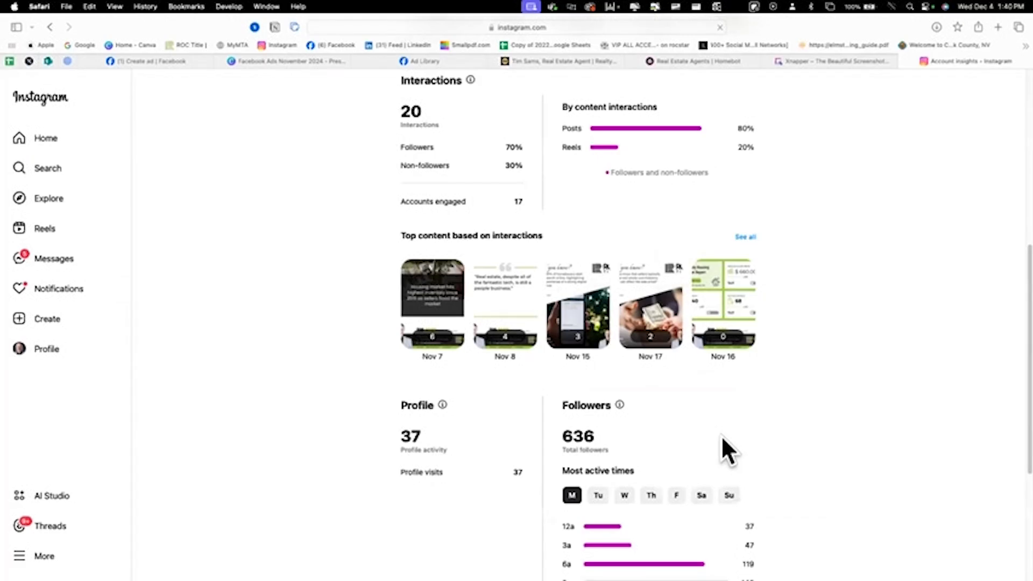
{"action": "scroll", "coordinate": [722, 438], "scroll_direction": "down", "scroll_amount": 5}
{"action": "scroll", "coordinate": [722, 439], "scroll_direction": "up", "scroll_amount": 6}
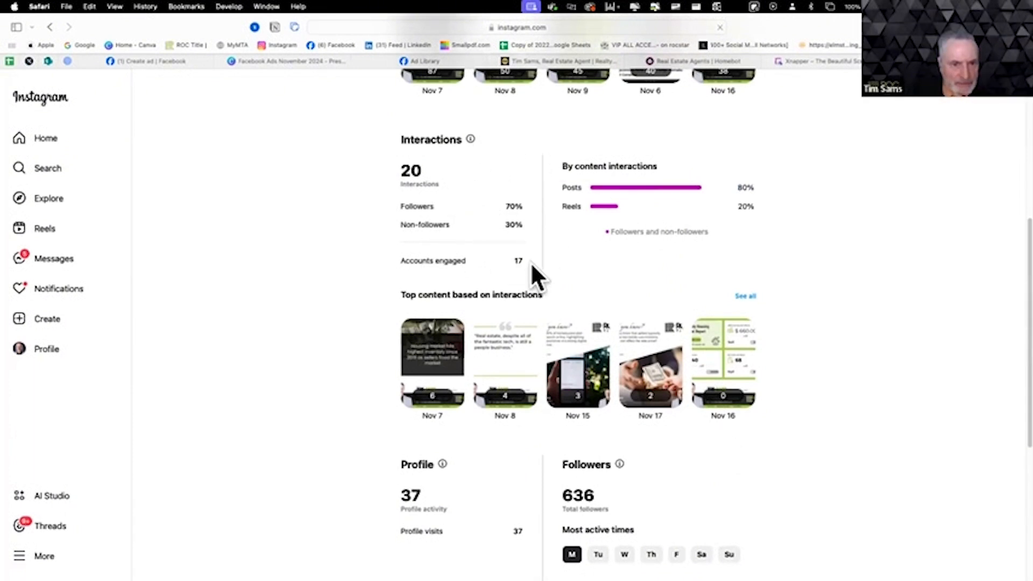
{"action": "scroll", "coordinate": [535, 301], "scroll_direction": "down", "scroll_amount": 1}
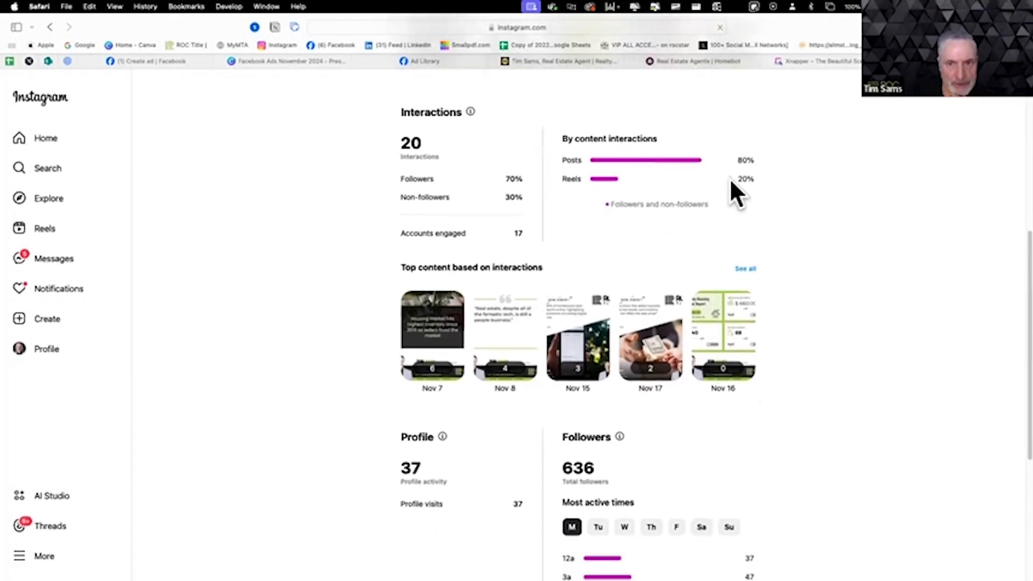
{"action": "scroll", "coordinate": [688, 294], "scroll_direction": "down", "scroll_amount": 1}
{"action": "scroll", "coordinate": [690, 296], "scroll_direction": "down", "scroll_amount": 5}
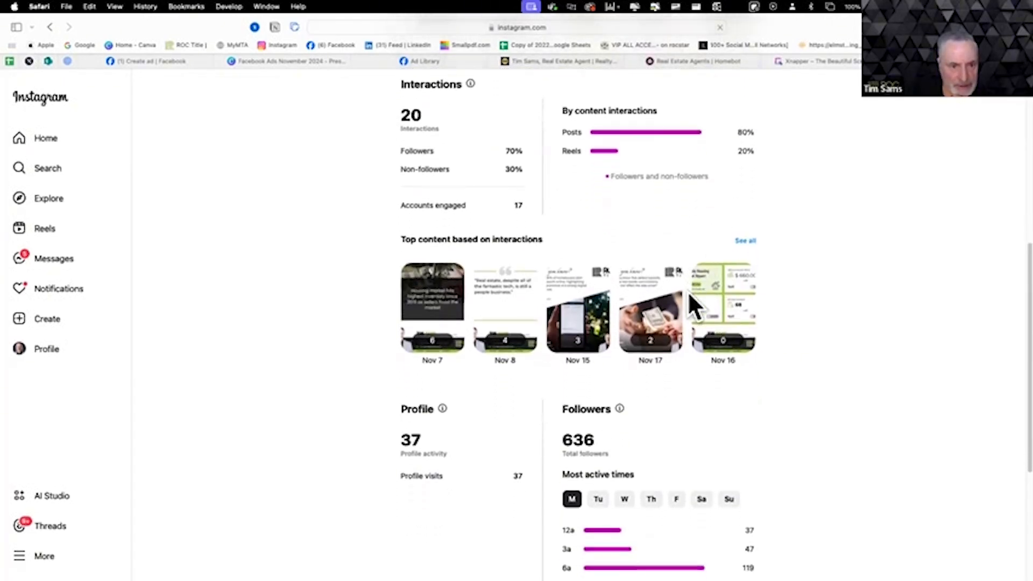
{"action": "scroll", "coordinate": [690, 296], "scroll_direction": "down", "scroll_amount": 10}
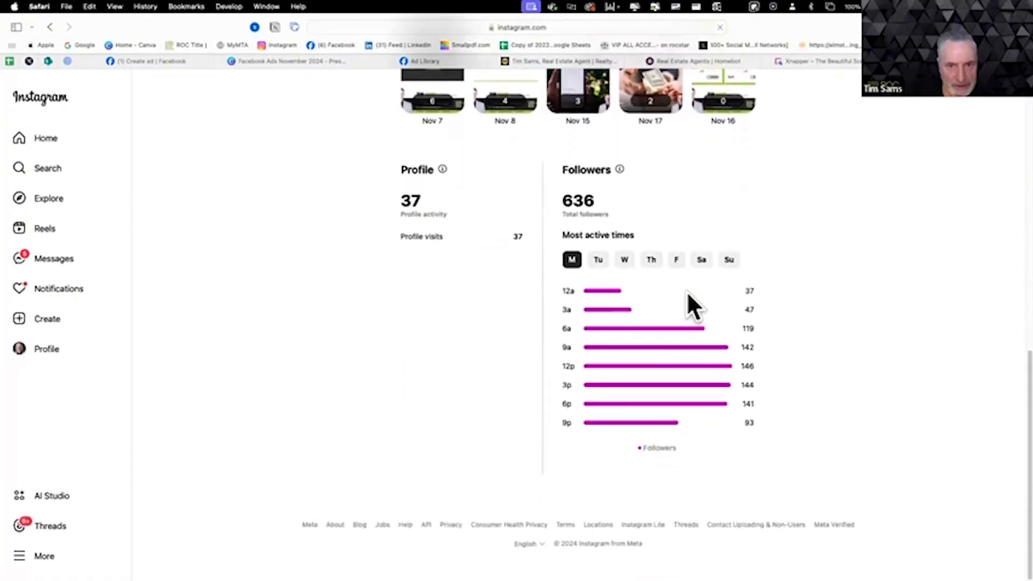
{"action": "scroll", "coordinate": [686, 291], "scroll_direction": "up", "scroll_amount": 10}
{"action": "scroll", "coordinate": [688, 293], "scroll_direction": "up", "scroll_amount": 1}
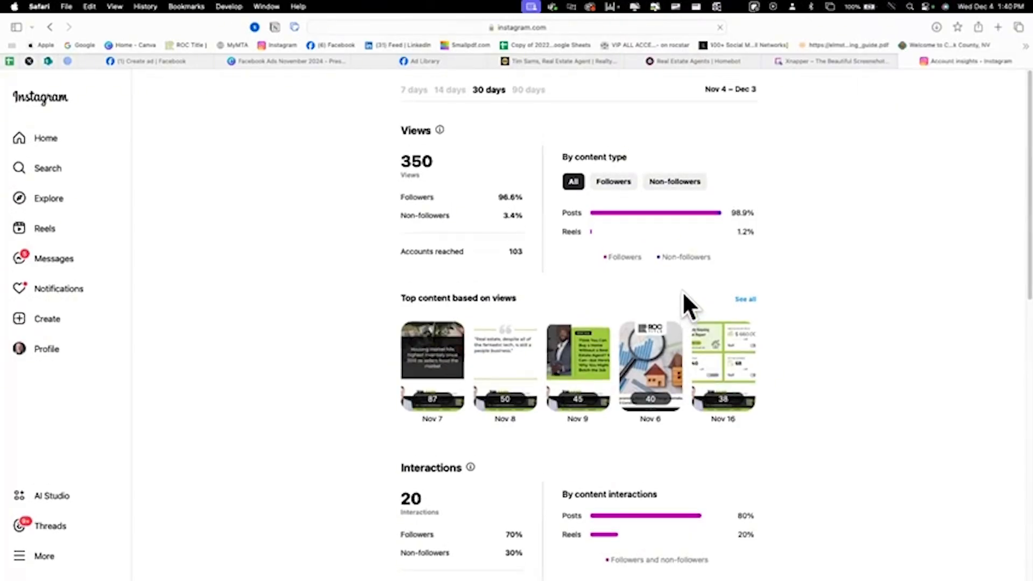
{"action": "scroll", "coordinate": [680, 293], "scroll_direction": "down", "scroll_amount": 1}
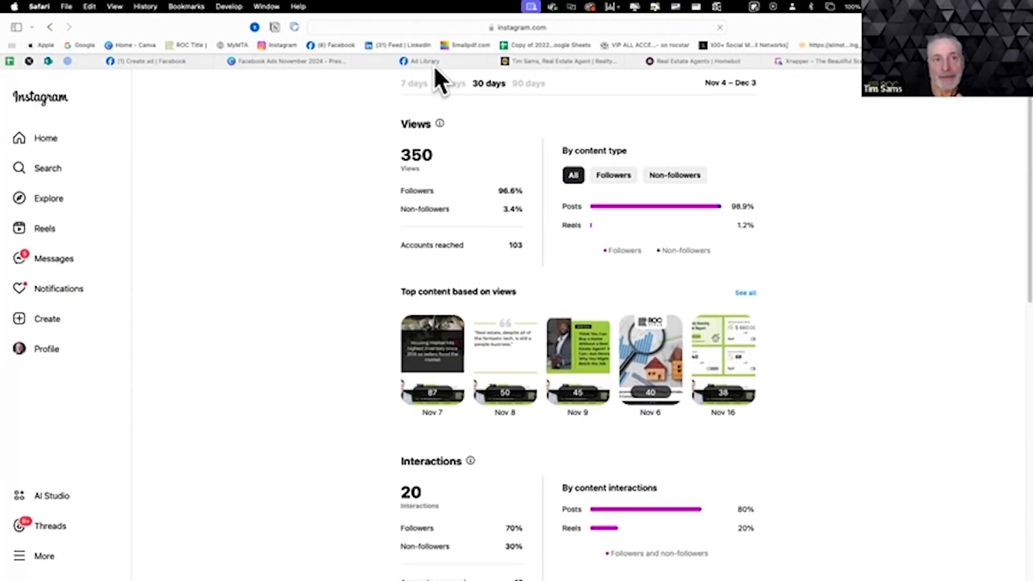
- Return to the Facebook ad draft, switch to the Canva Facebook Ads presentation and advance to the Example #3 and #4 slide
{"action": "left_click", "coordinate": [143, 66]}
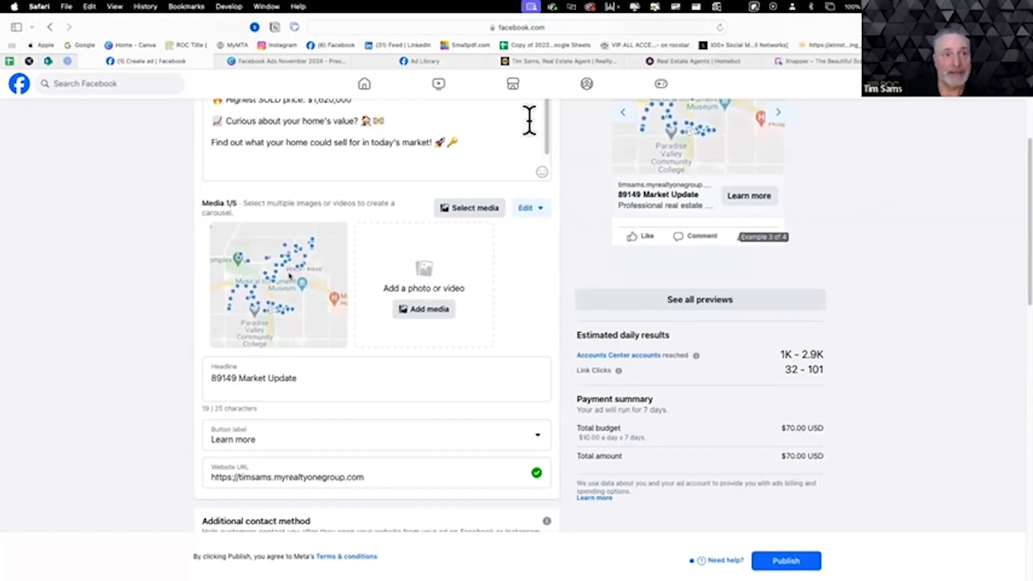
{"action": "left_click", "coordinate": [276, 62]}
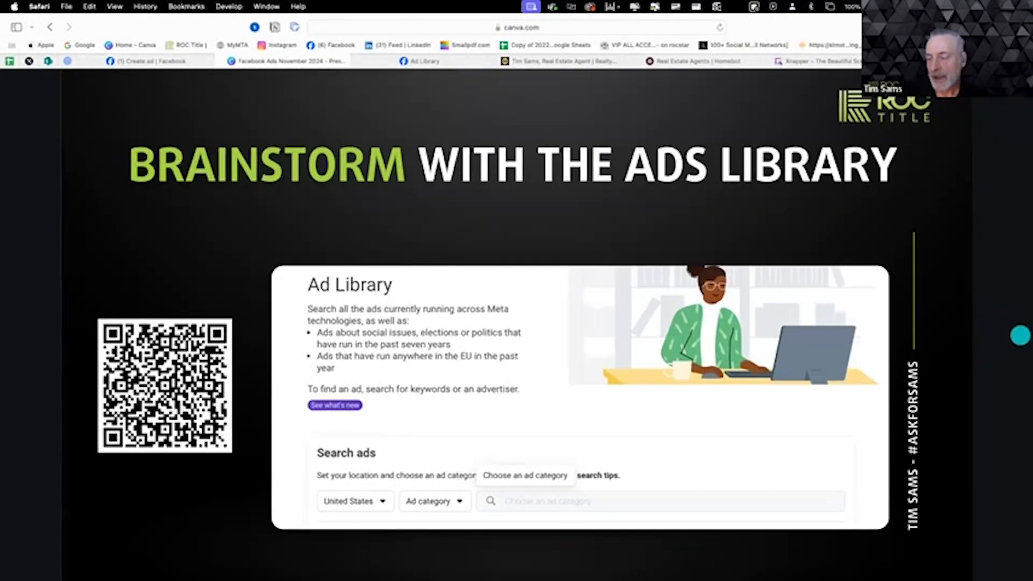
{"action": "left_click", "coordinate": [994, 345]}
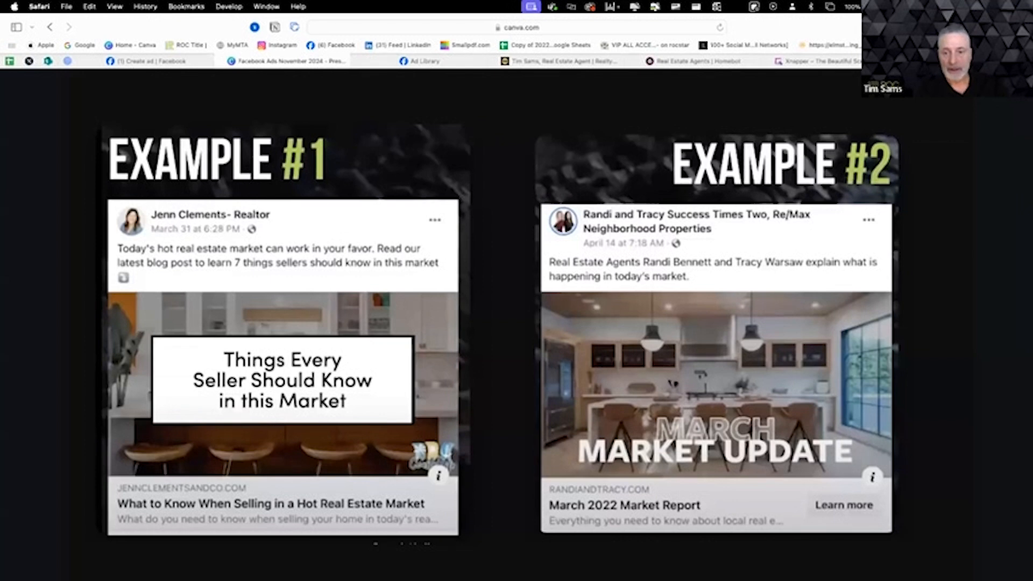
{"action": "left_click", "coordinate": [847, 288]}
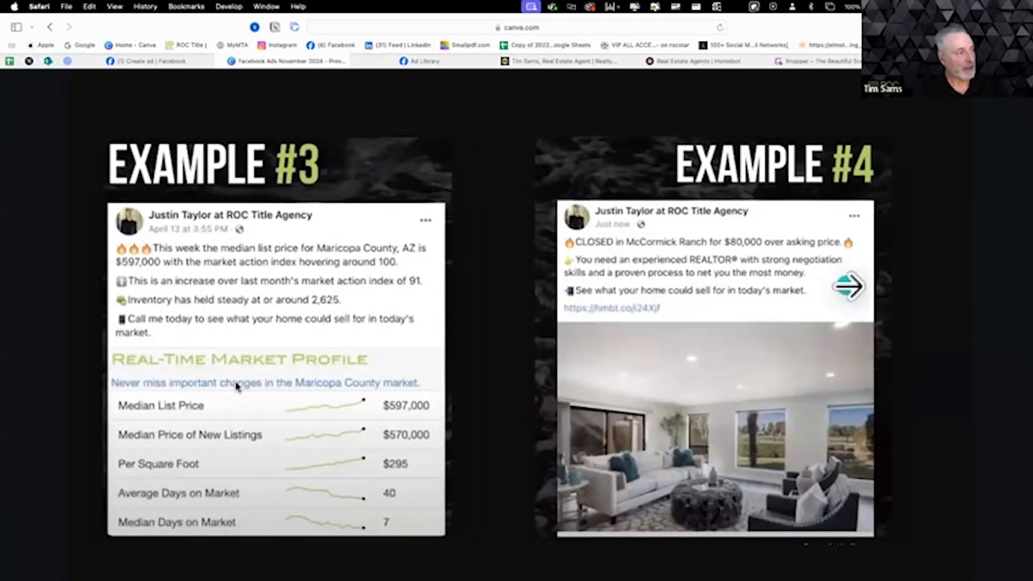